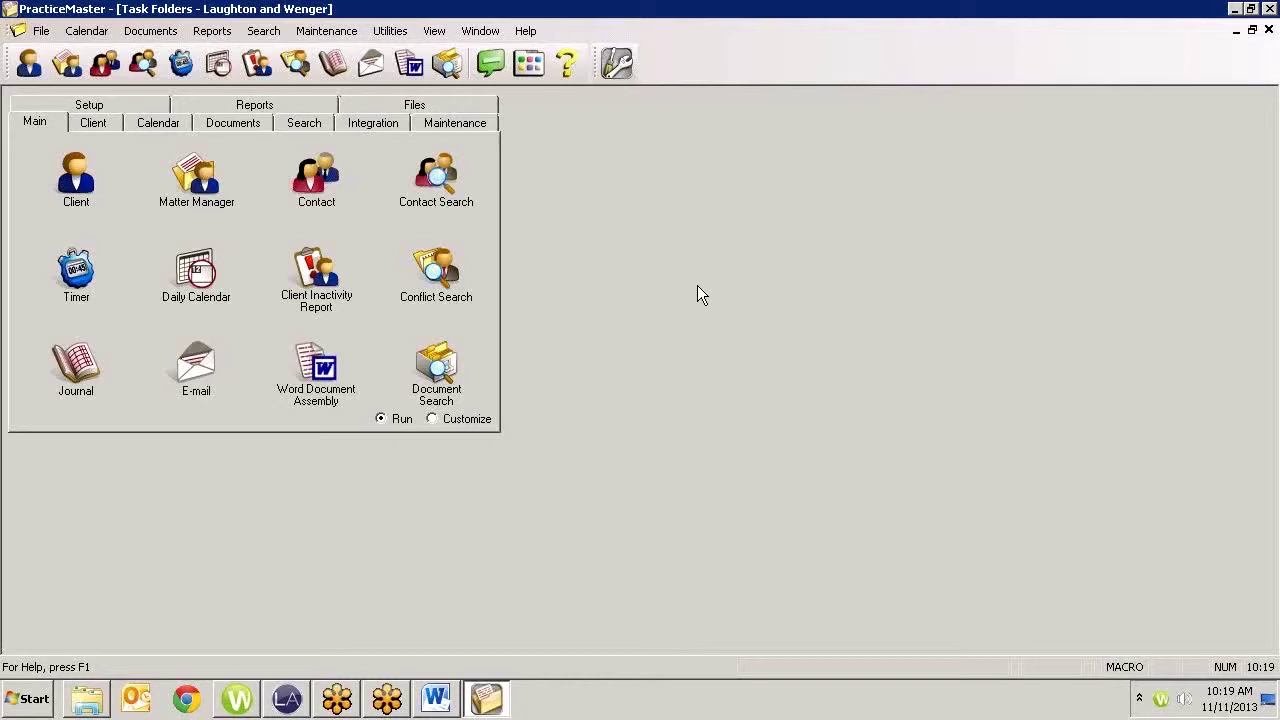
# Launch PracticeMaster System Configuration from the main screen's toolbar
pyautogui.click(613, 65)
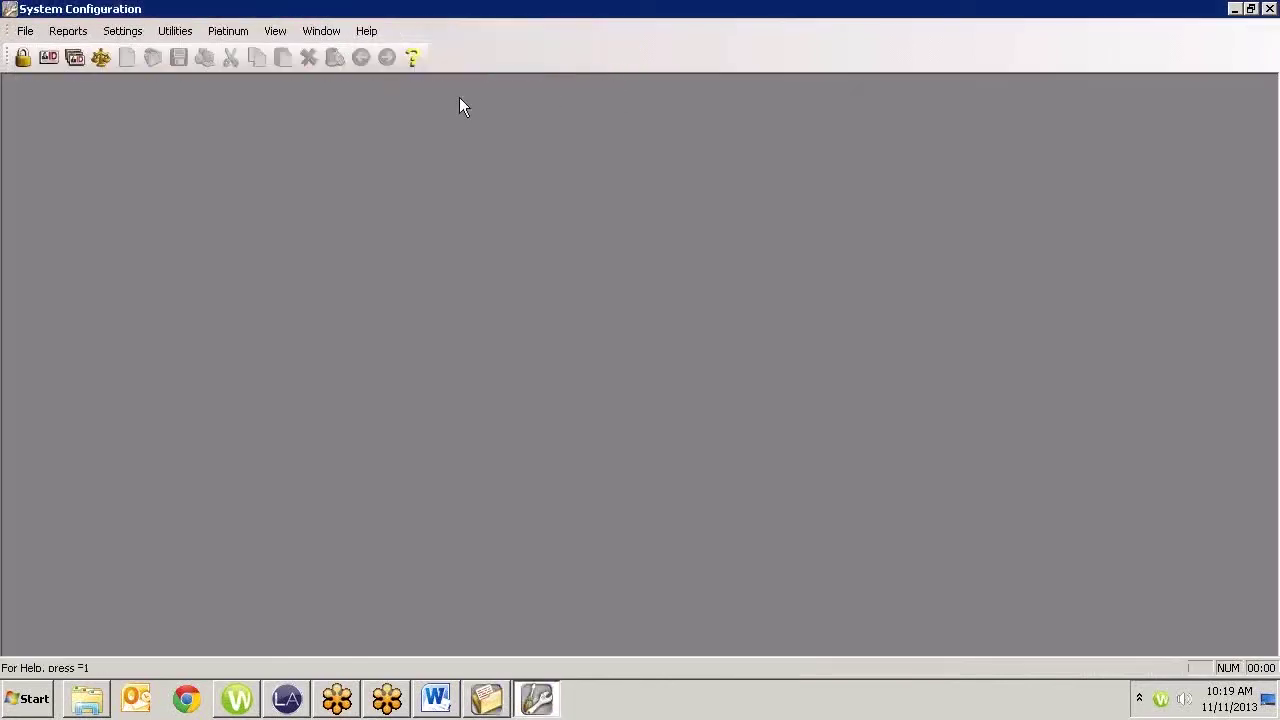
# Load the user's record in User Configuration and replace the old surname in User Name with the new one
pyautogui.click(49, 57)
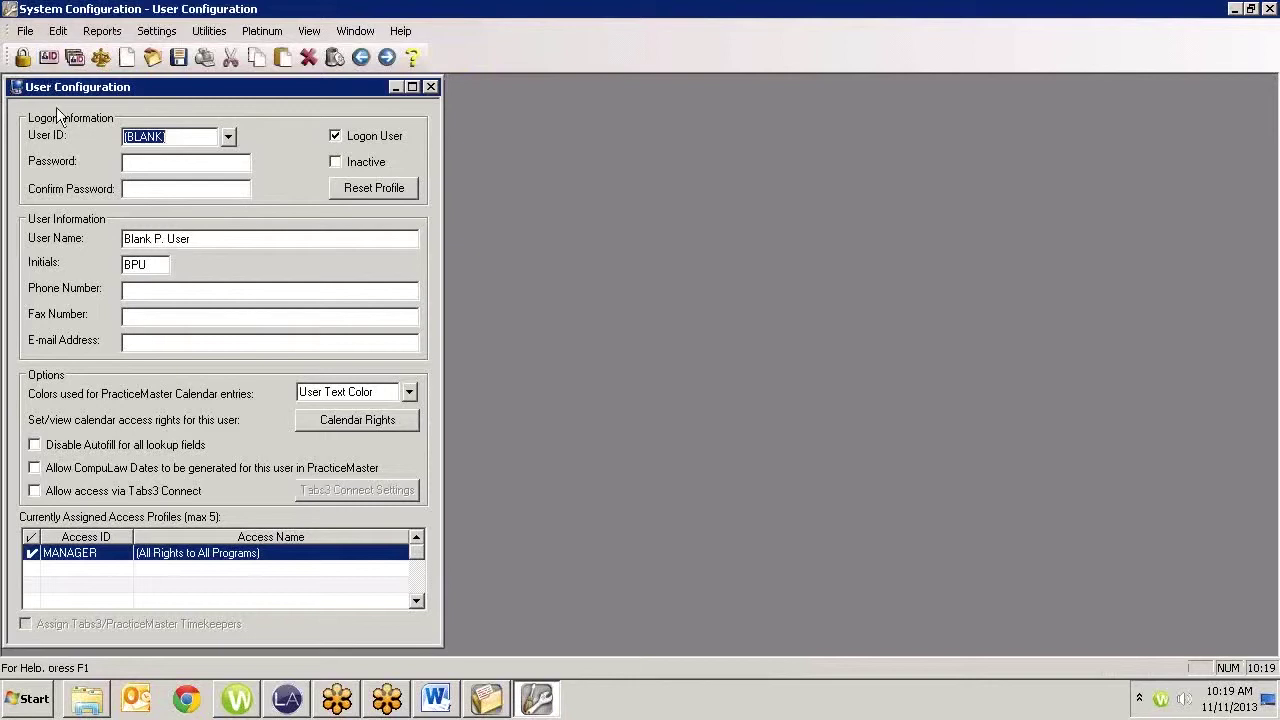
pyautogui.click(227, 139)
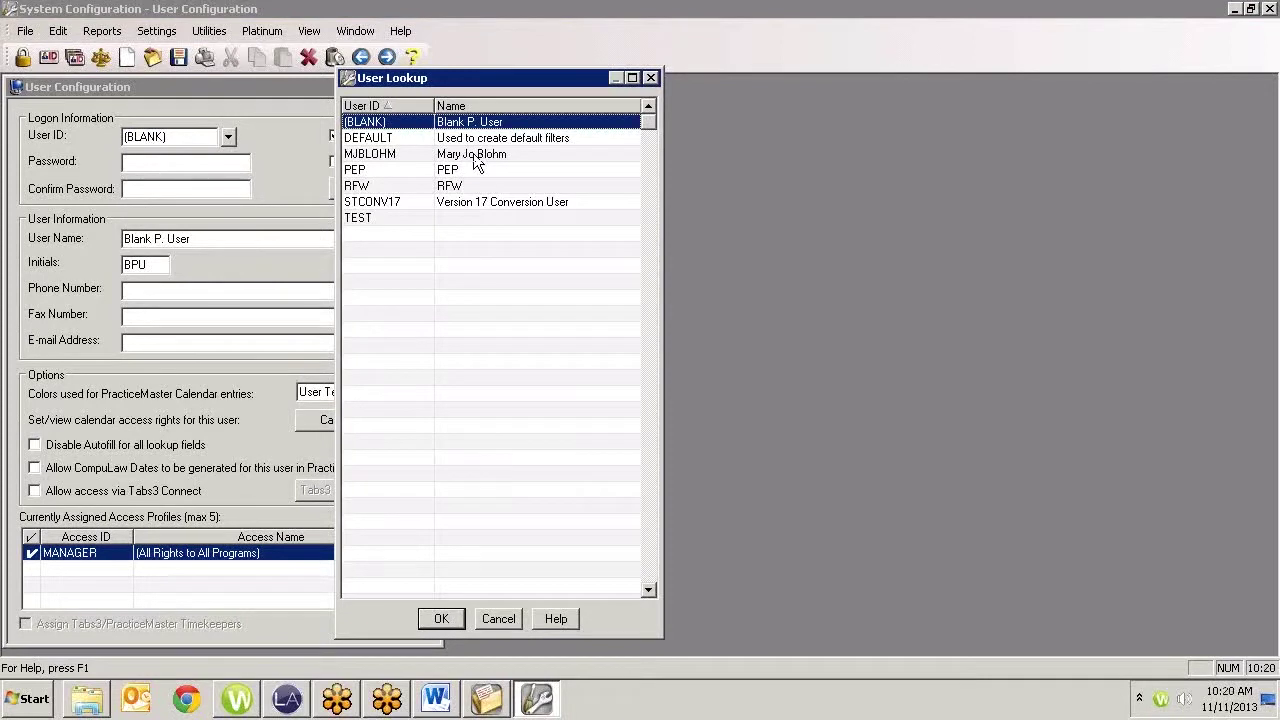
pyautogui.click(476, 164)
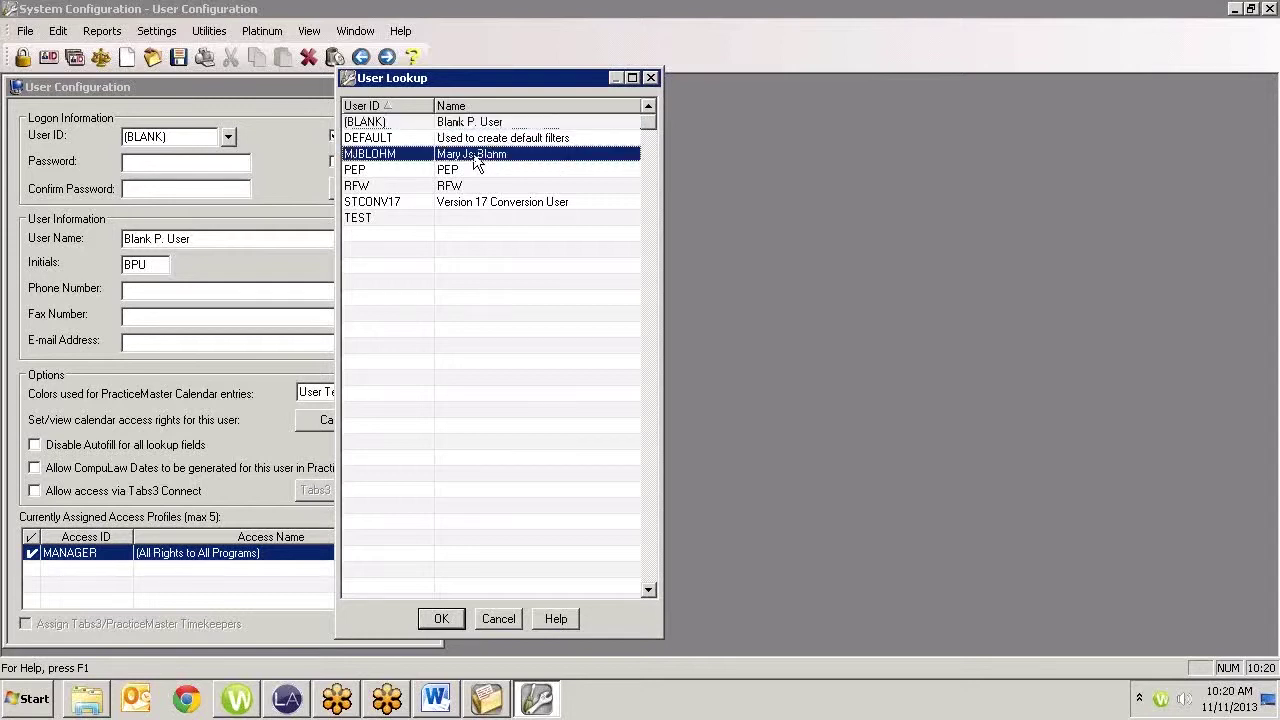
pyautogui.click(442, 619)
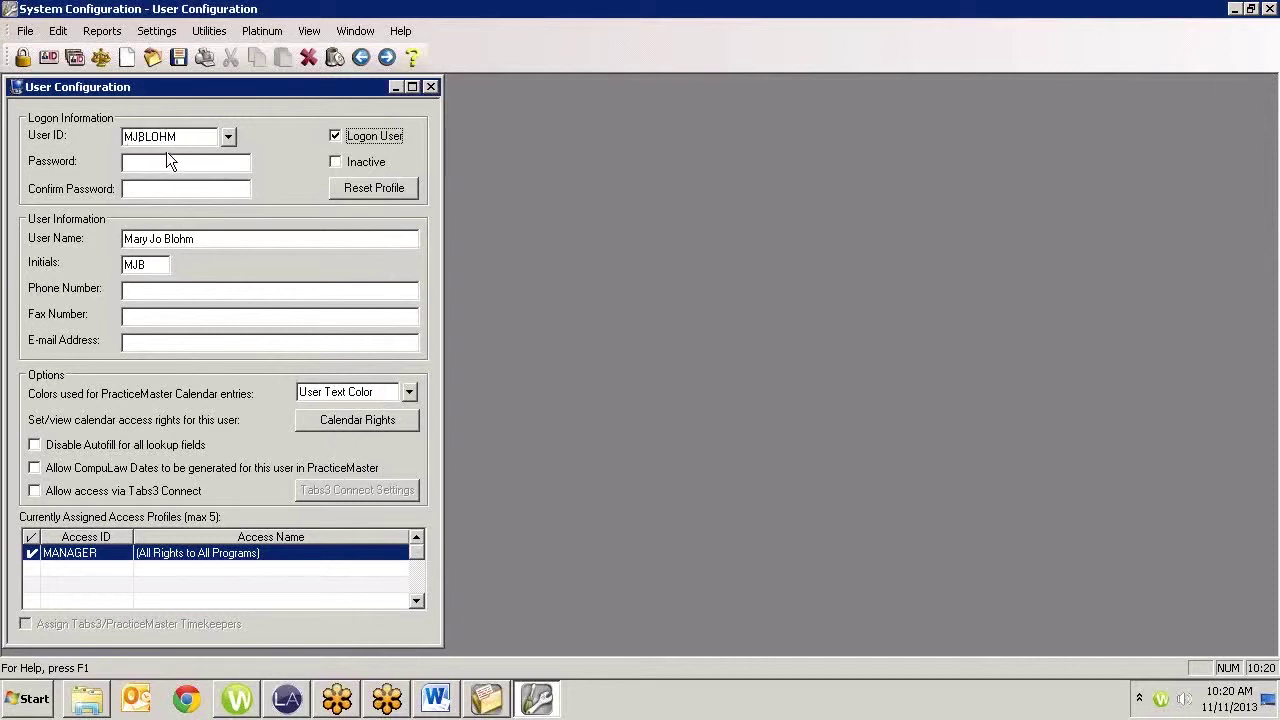
pyautogui.click(165, 239)
pyautogui.moveTo(208, 239); pyautogui.dragTo(164, 239)
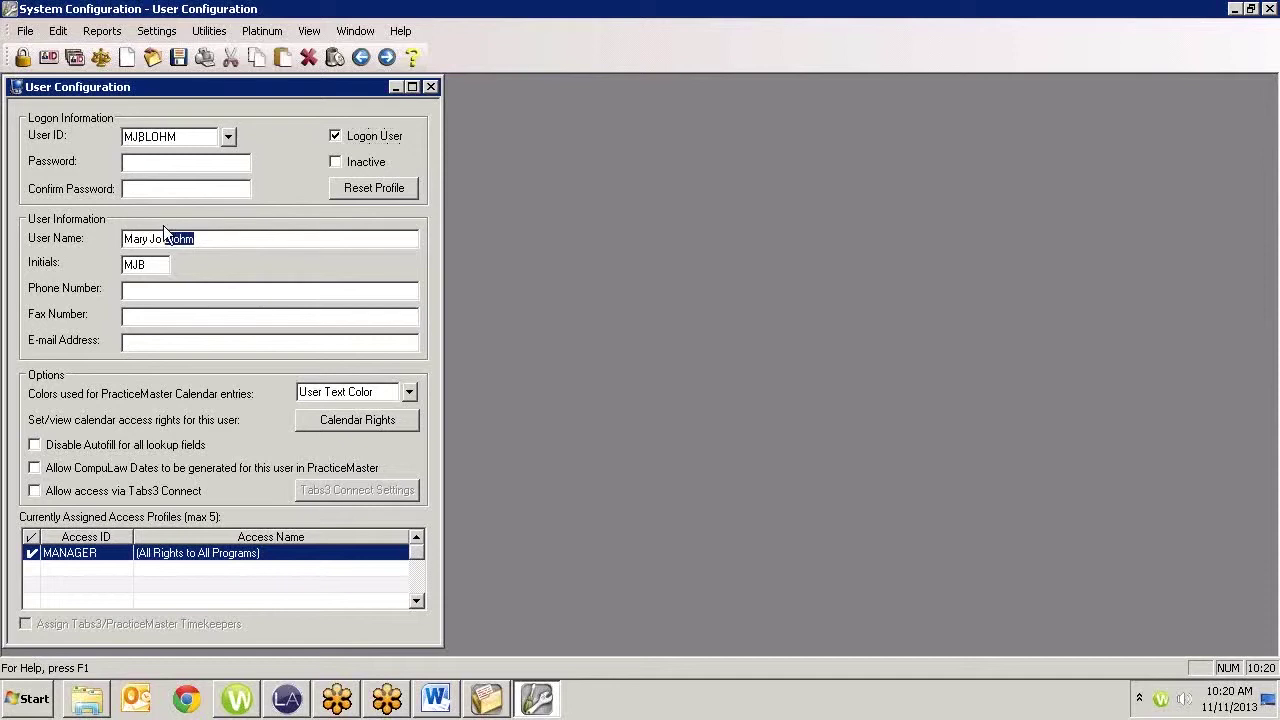
pyautogui.write('Boyd')
# Start Utilities > Rename User ID without a backup, closing PracticeMaster to clear the conflicting activity
pyautogui.click(432, 90)
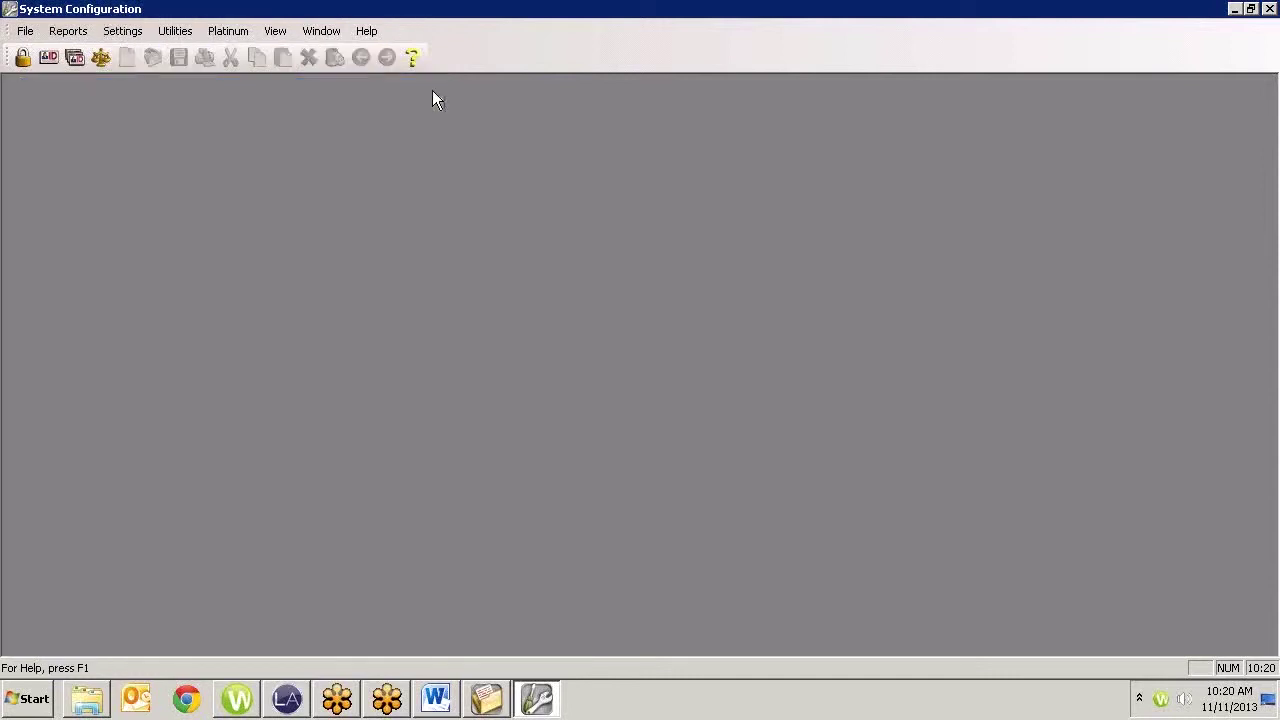
pyautogui.click(180, 34)
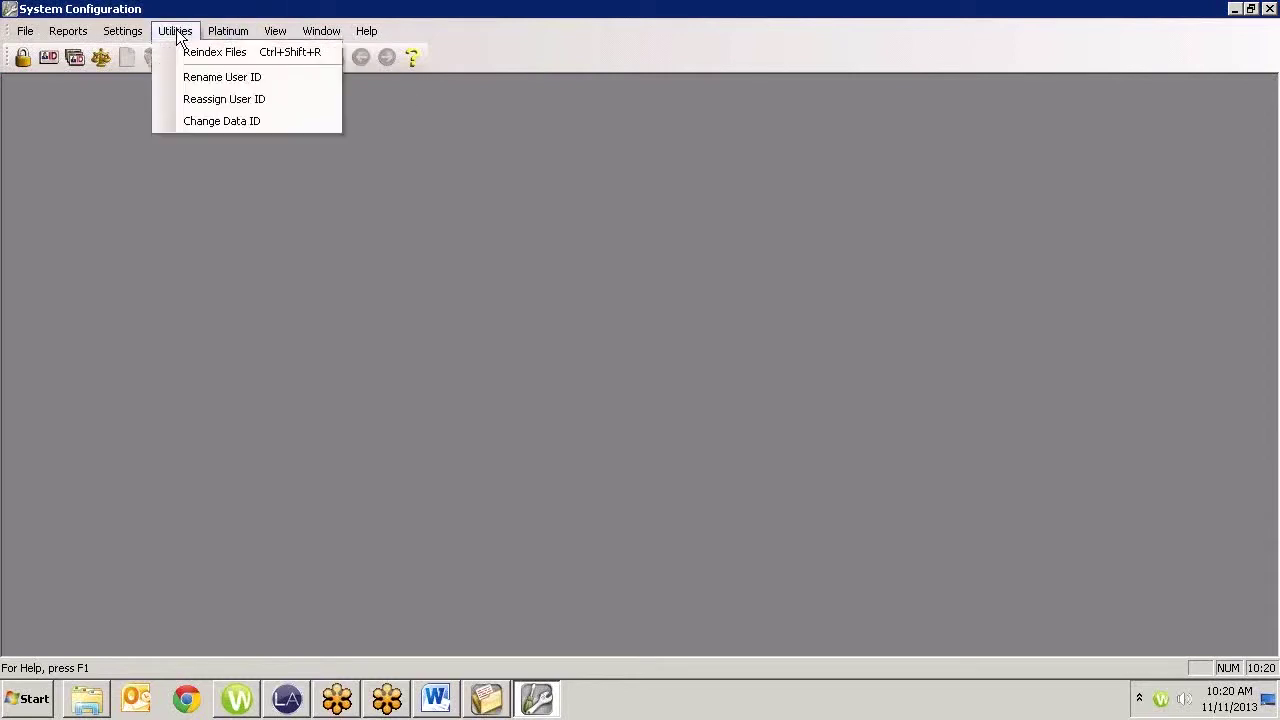
pyautogui.click(203, 85)
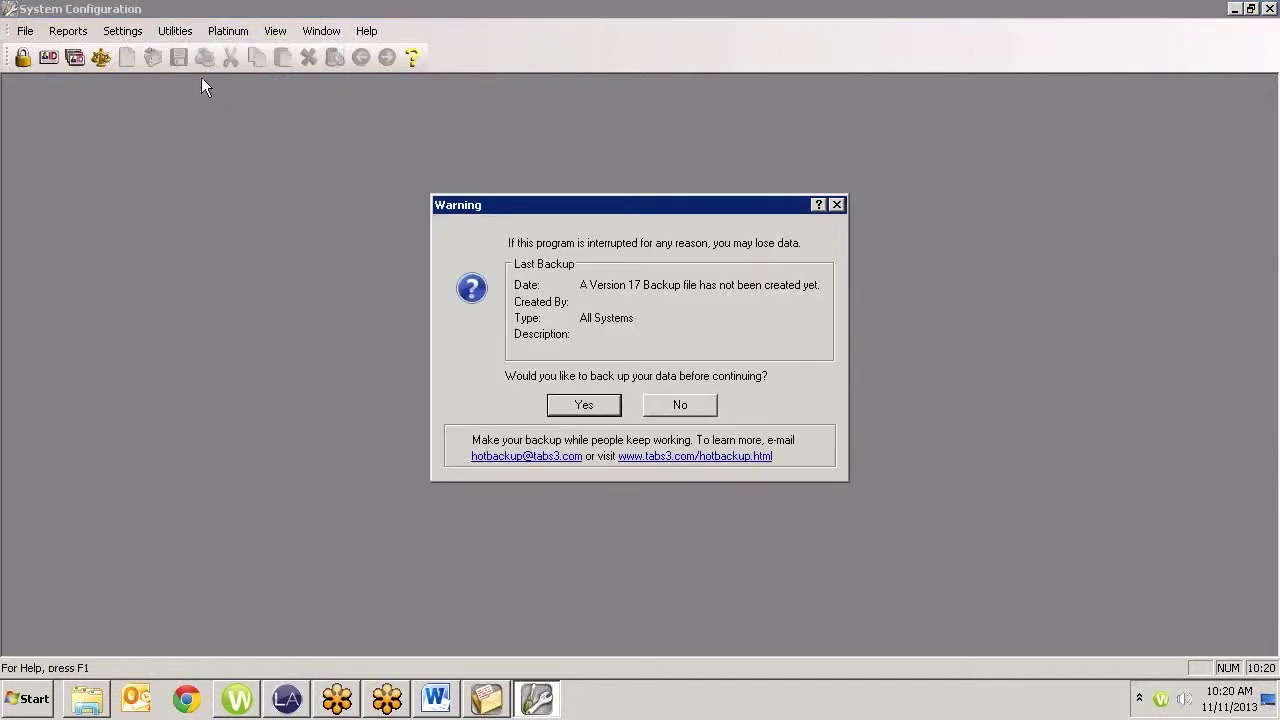
pyautogui.click(687, 408)
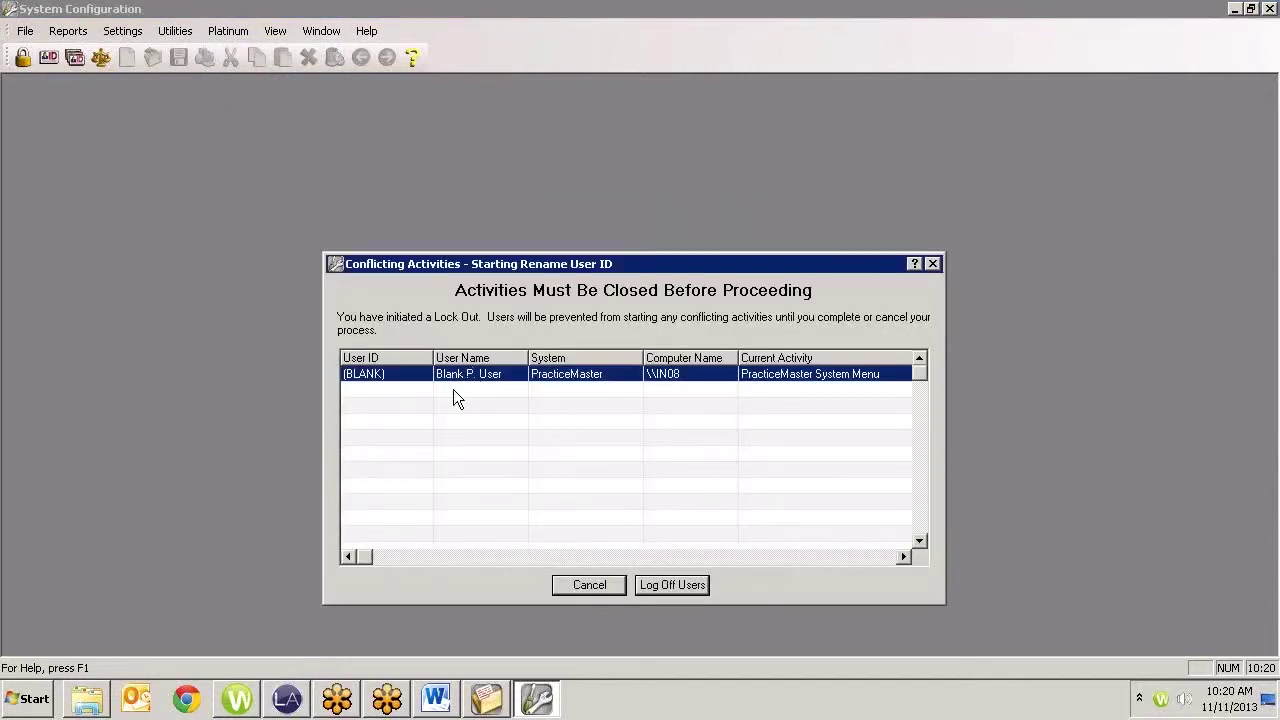
pyautogui.click(486, 688)
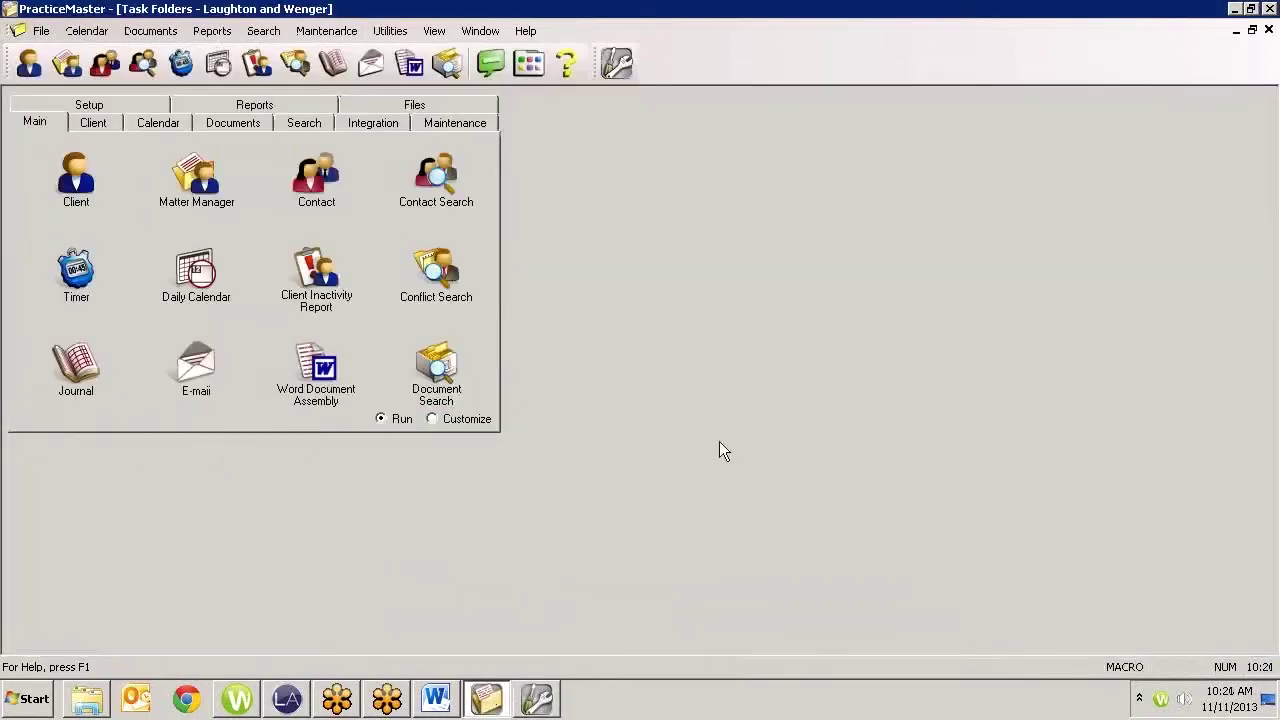
pyautogui.click(1269, 8)
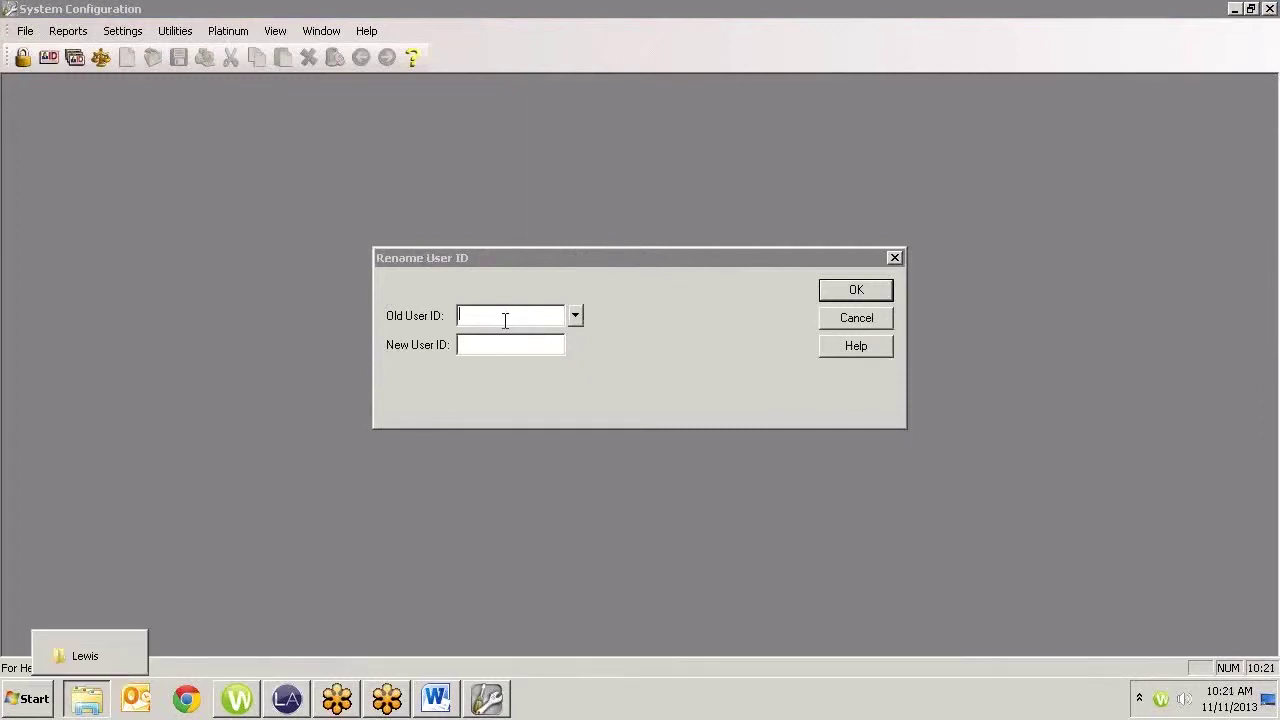
# Rename the user's old ID to the new surname-based ID, accepting the warning and closing the report
pyautogui.click(472, 313)
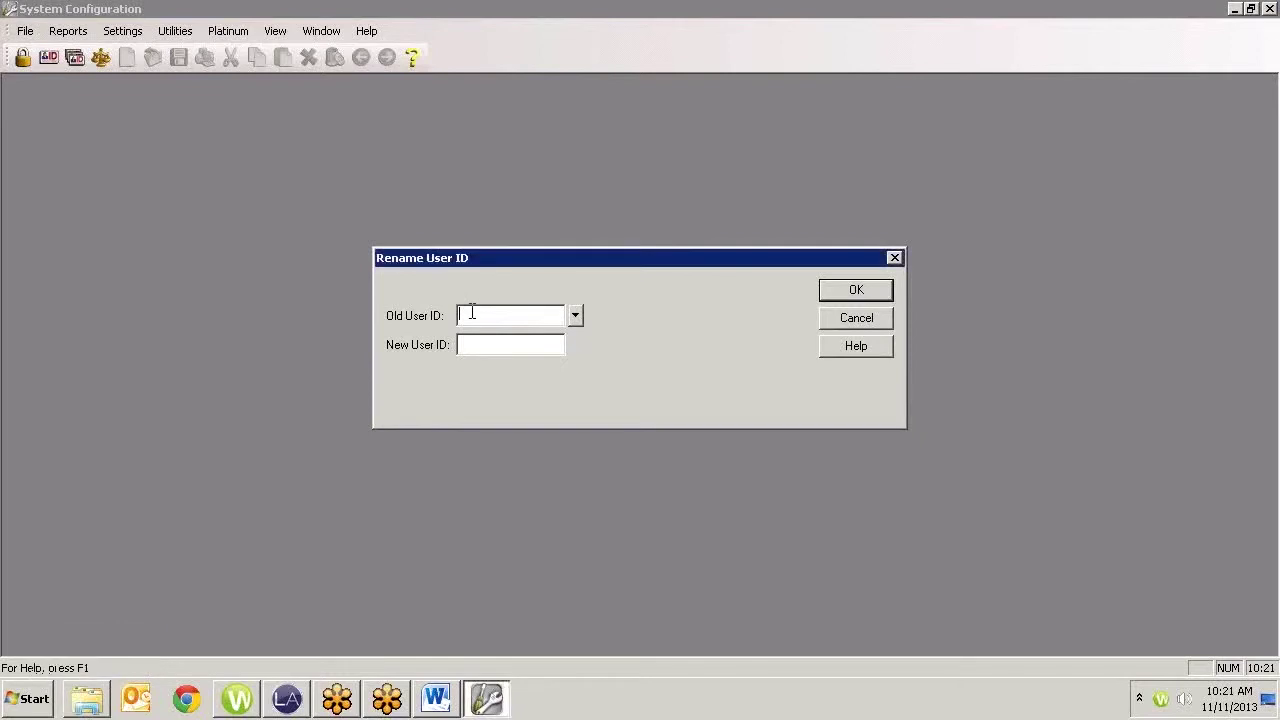
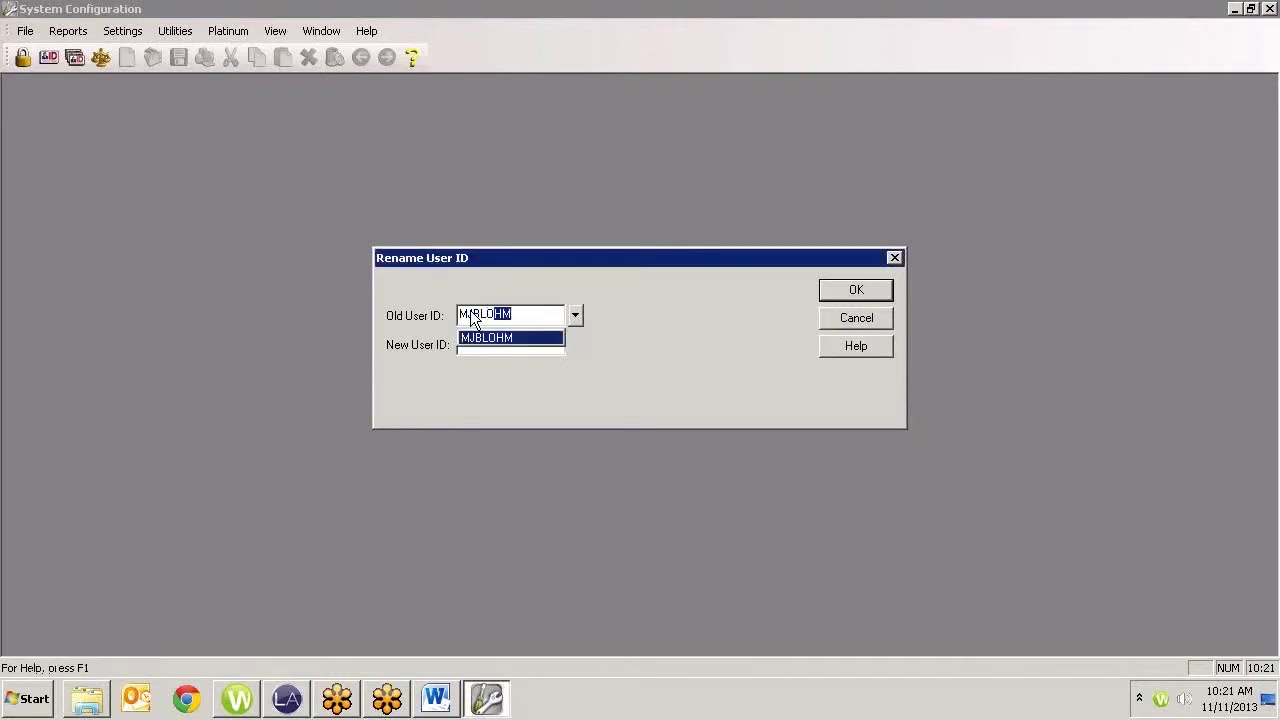
pyautogui.press('Tab')
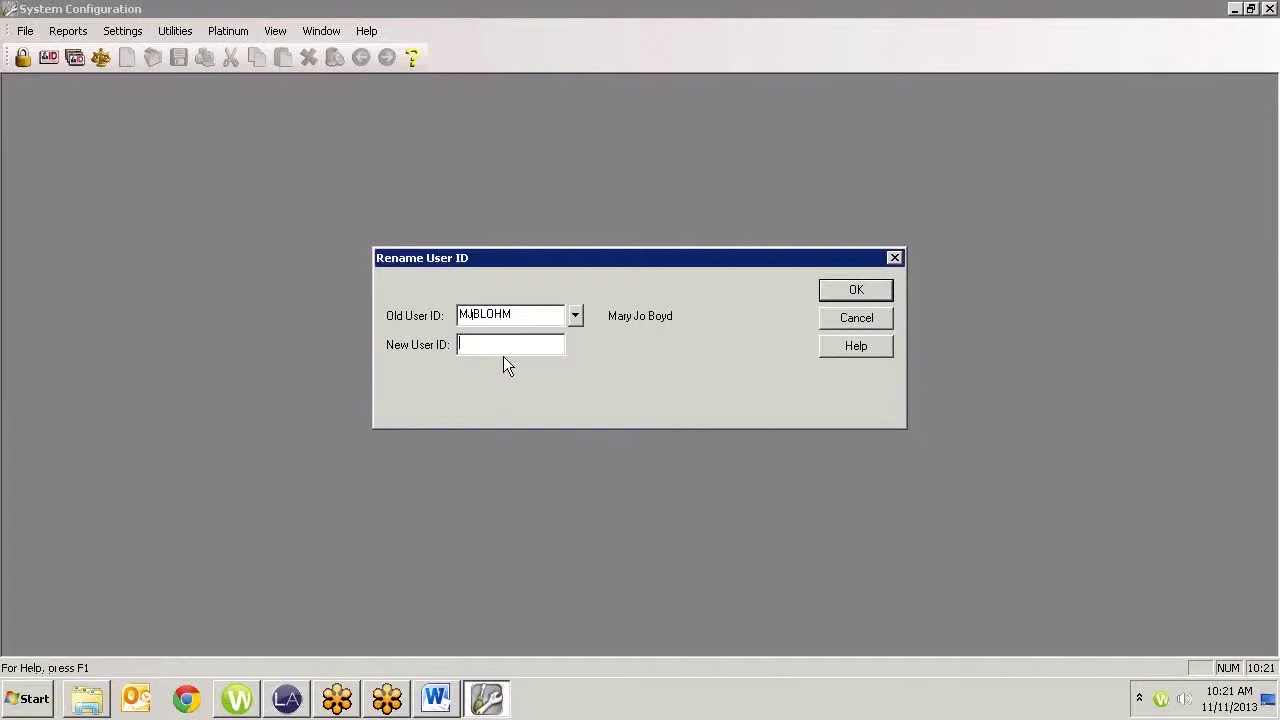
pyautogui.click(850, 289)
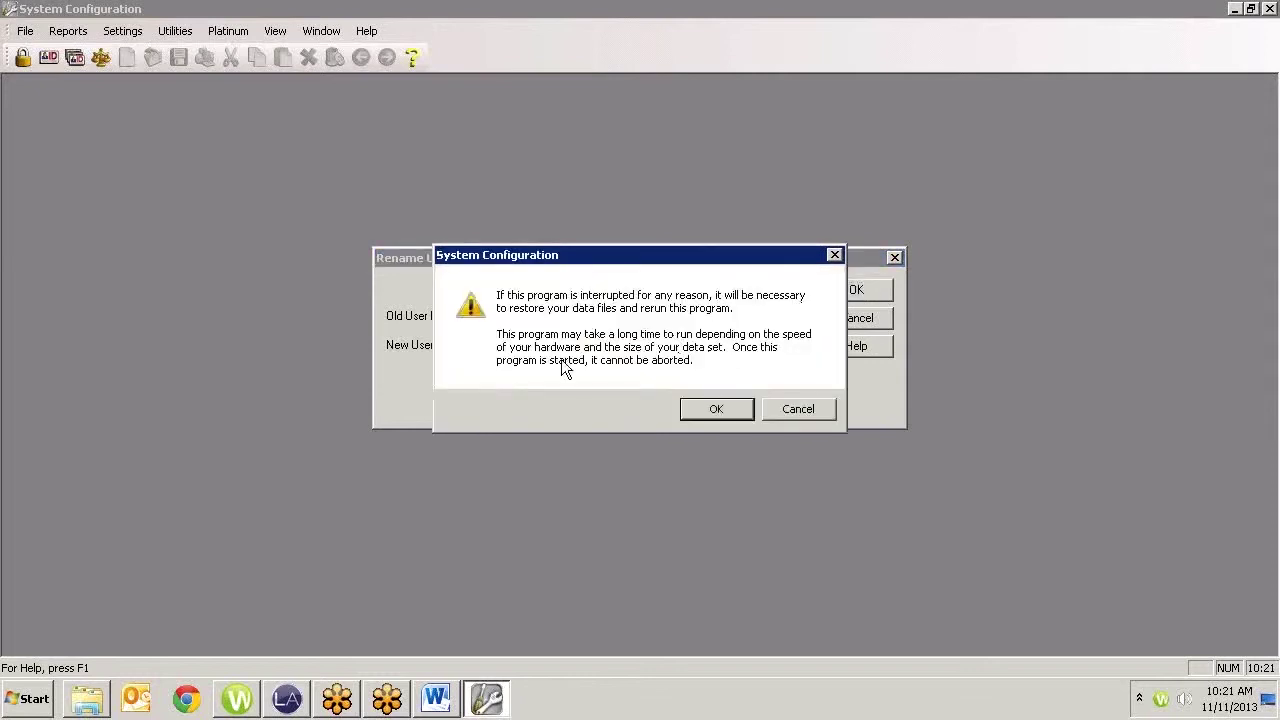
pyautogui.click(705, 413)
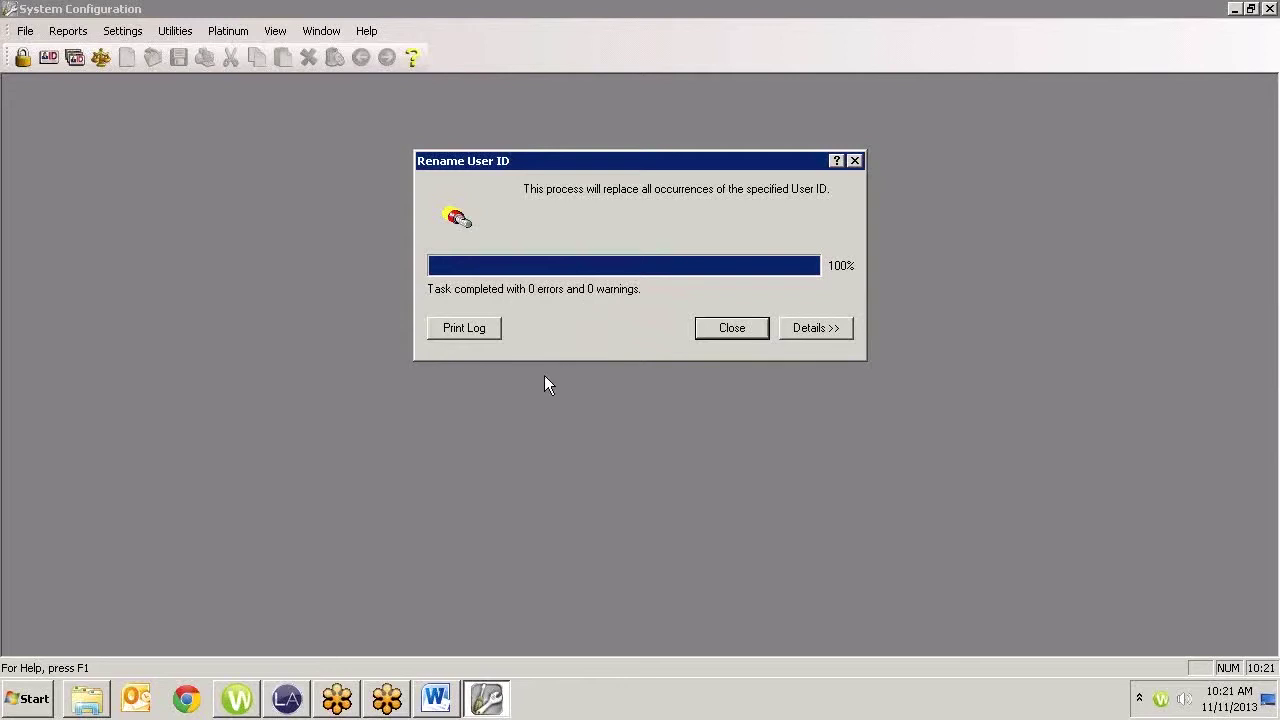
pyautogui.click(726, 331)
# Load the renamed user's record from the User ID lookup in User Configuration
pyautogui.click(48, 57)
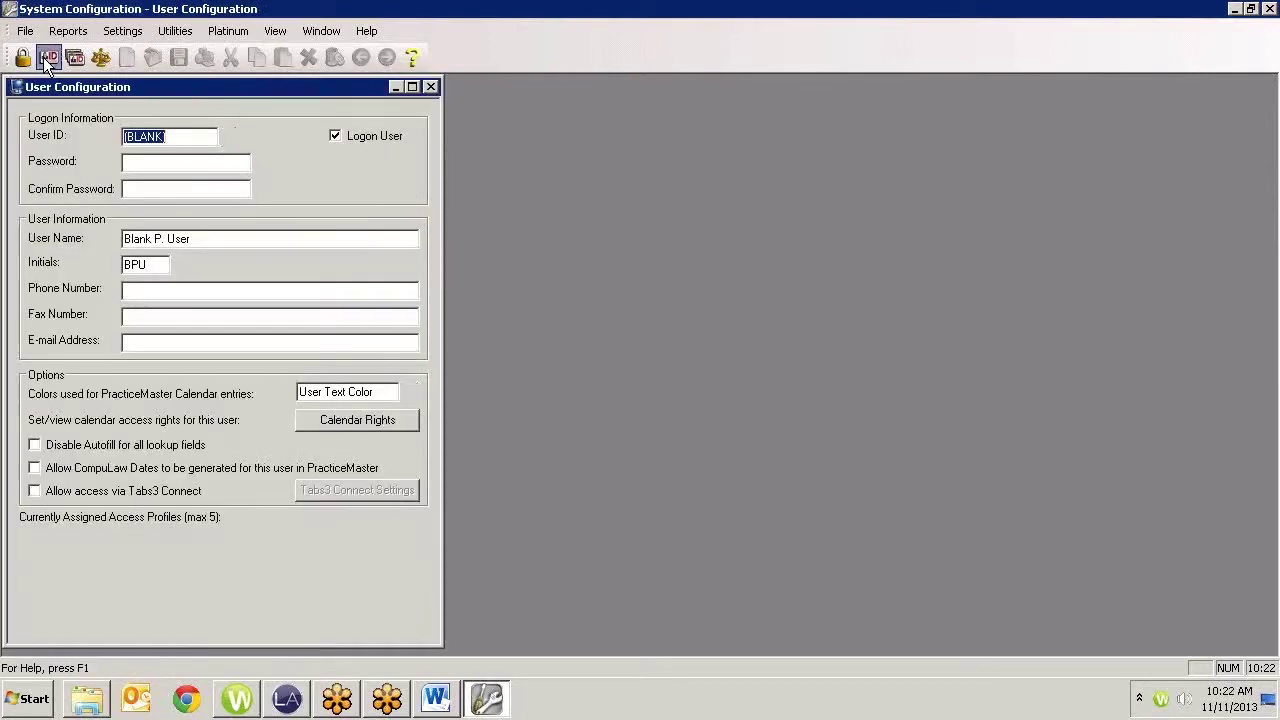
pyautogui.click(229, 137)
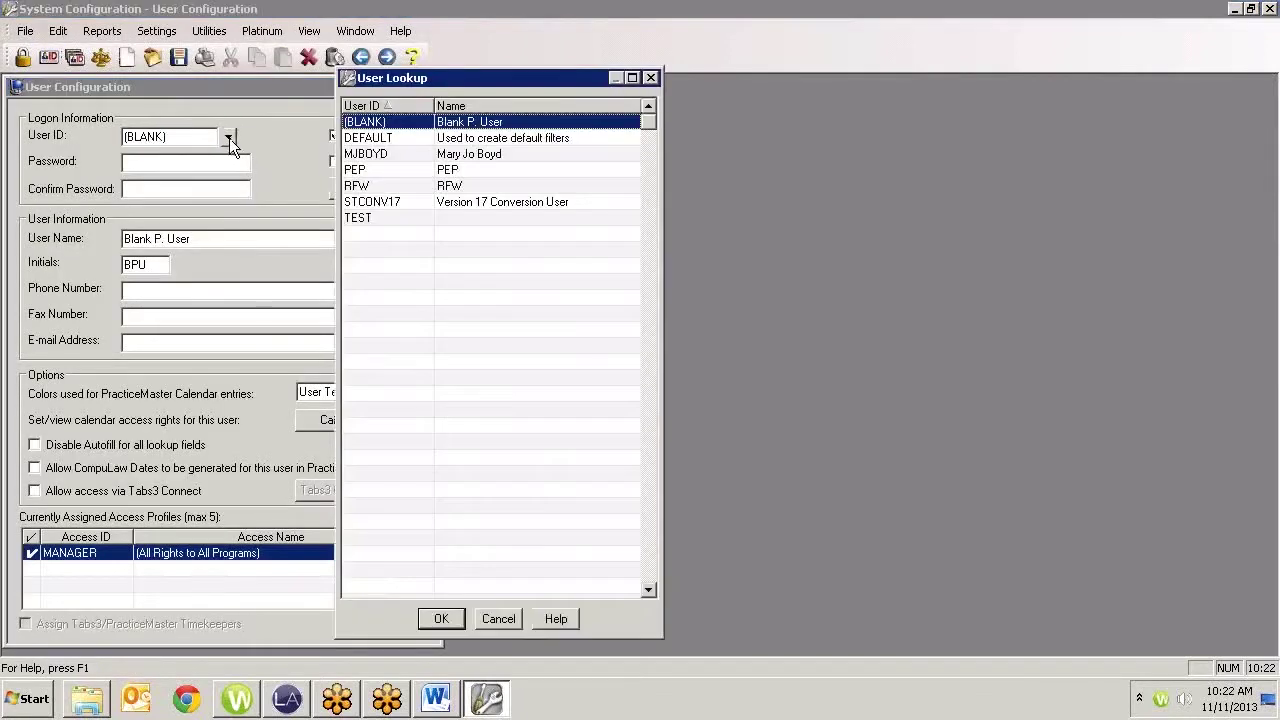
pyautogui.click(376, 153)
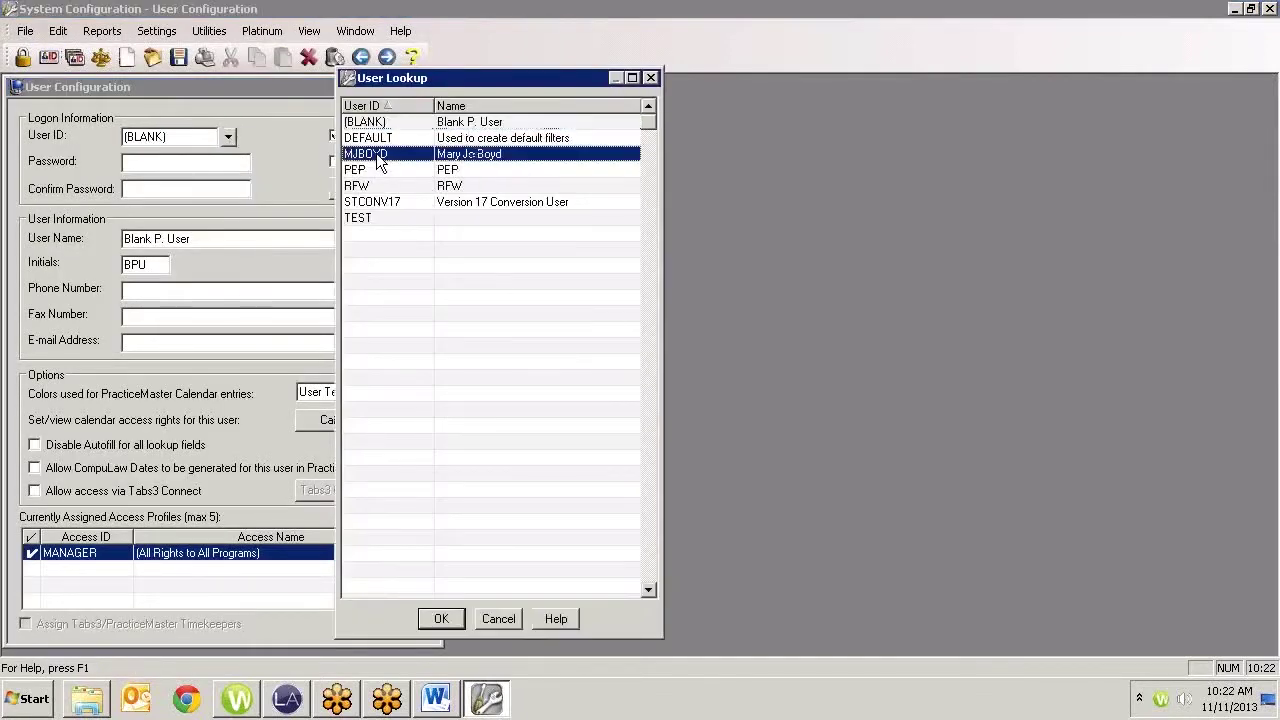
pyautogui.click(441, 618)
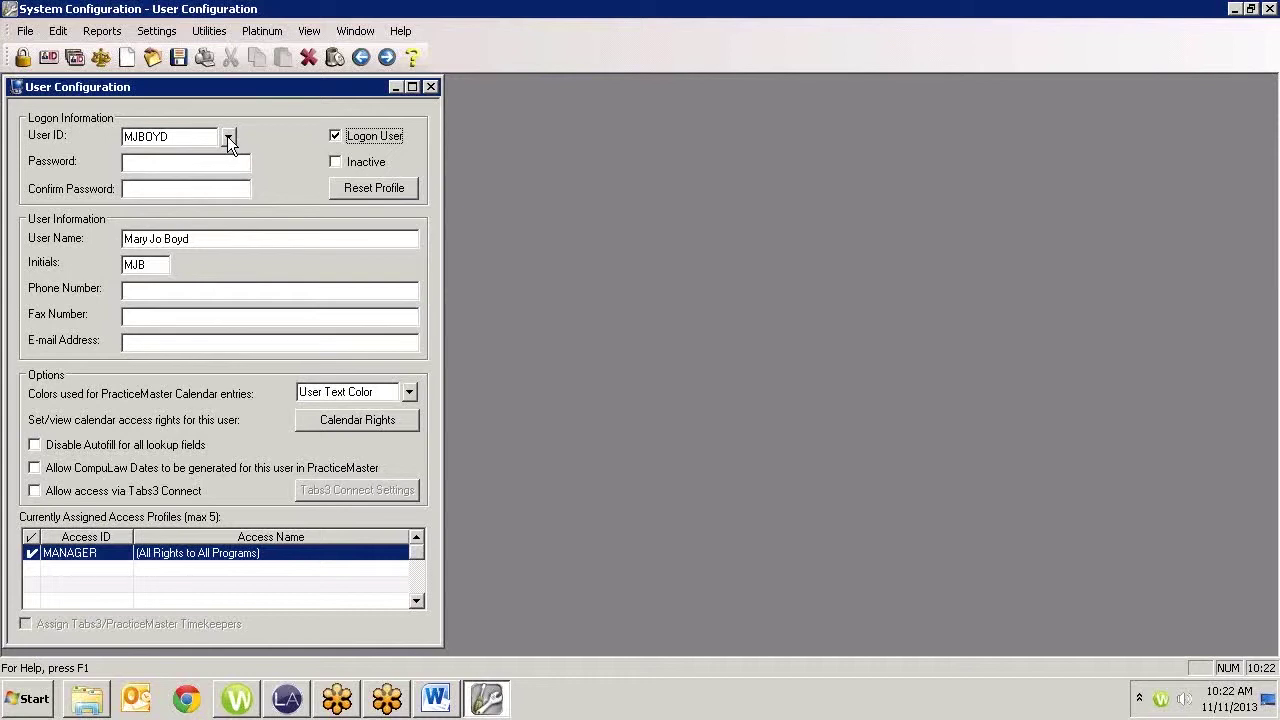
# Make the departing user inactive with Logon User unchecked, and save the record
pyautogui.click(228, 137)
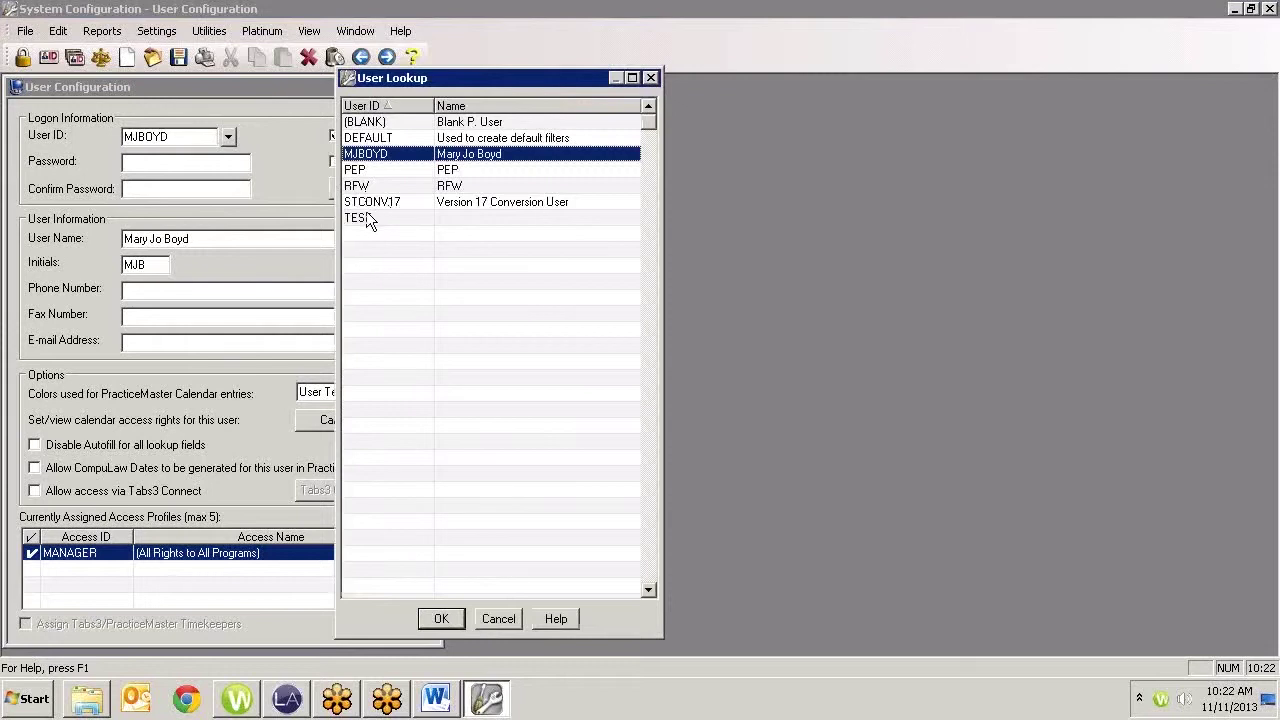
pyautogui.click(379, 188)
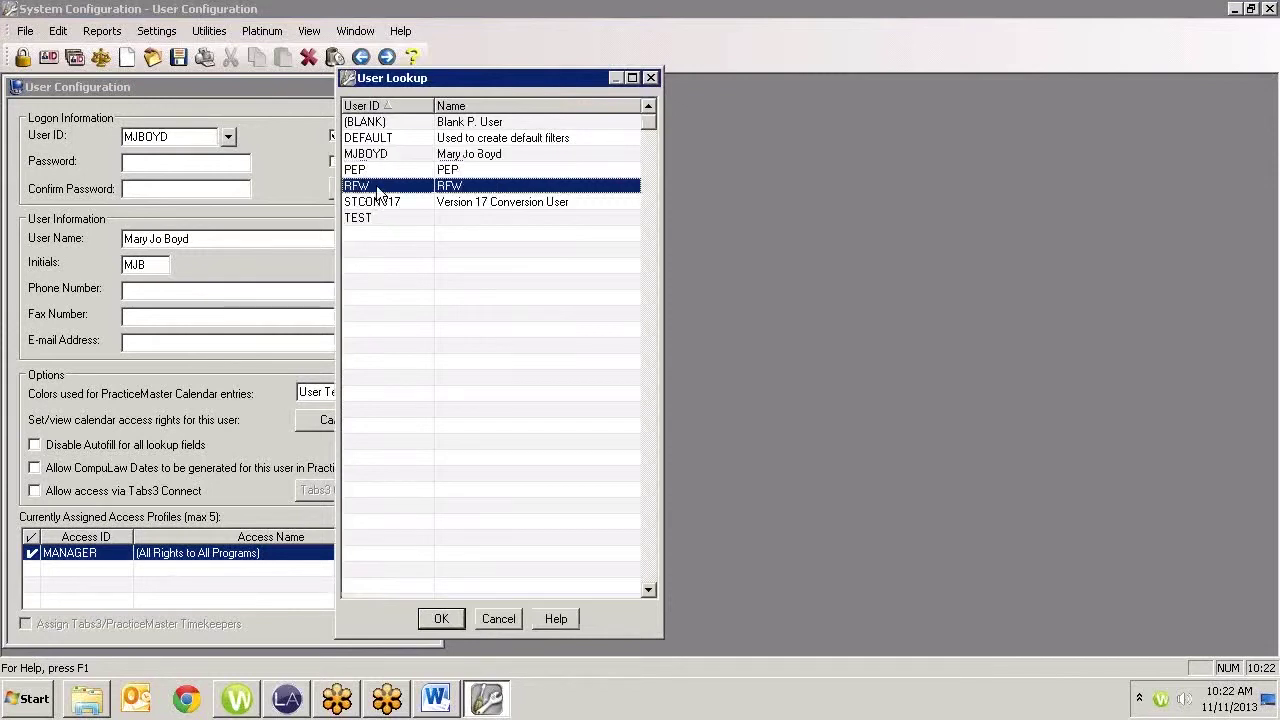
pyautogui.click(441, 617)
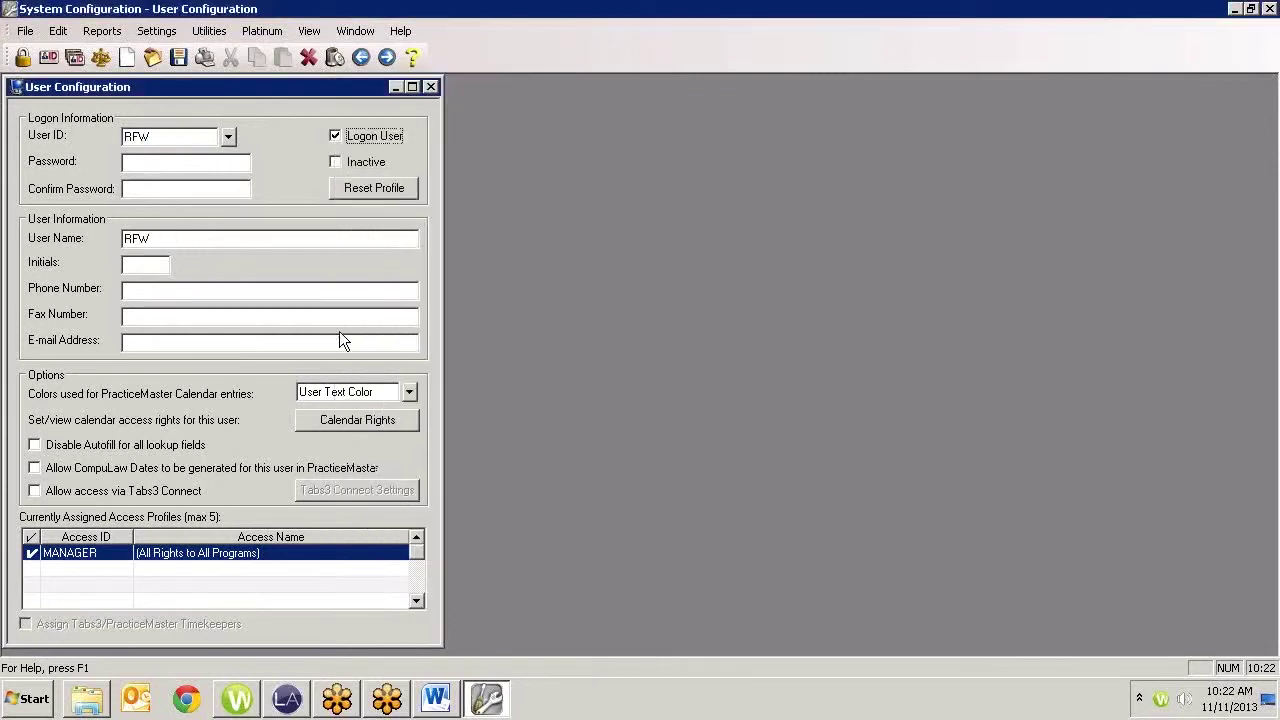
pyautogui.click(339, 135)
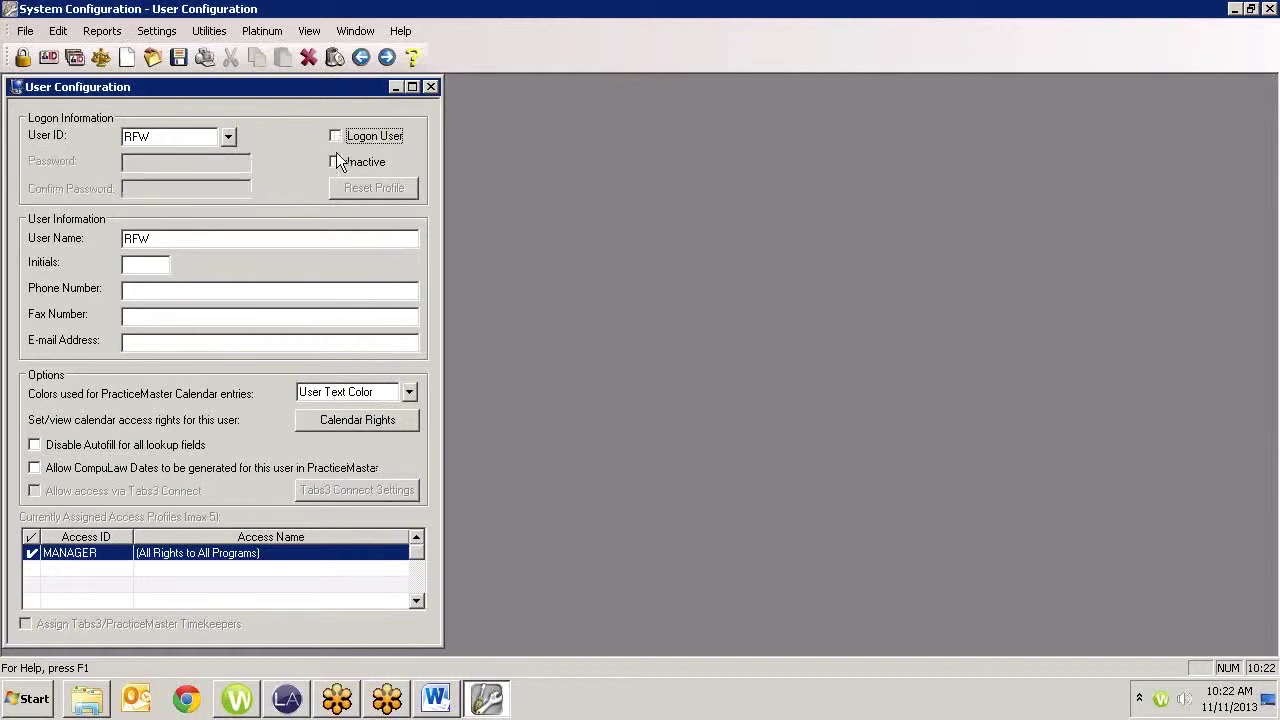
pyautogui.click(334, 162)
pyautogui.click(178, 58)
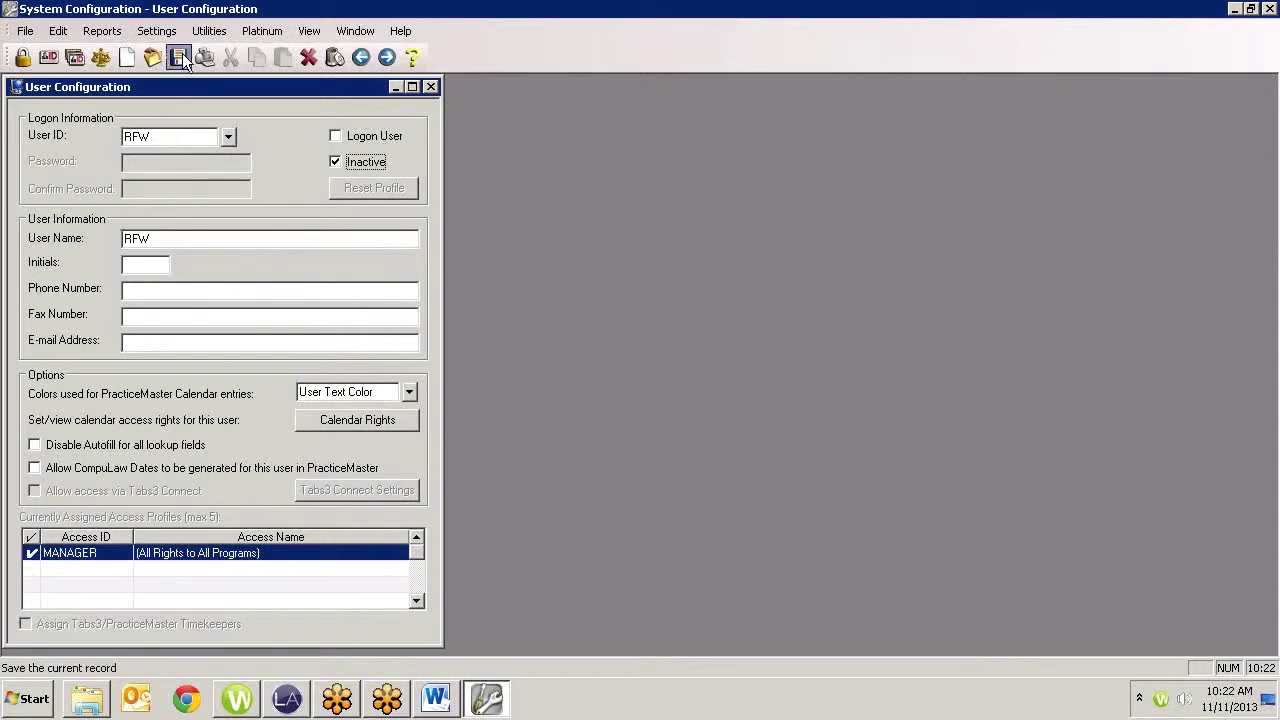
# Review the User ID list, keeping the same user loaded, then bring up the Utilities menu
pyautogui.click(229, 137)
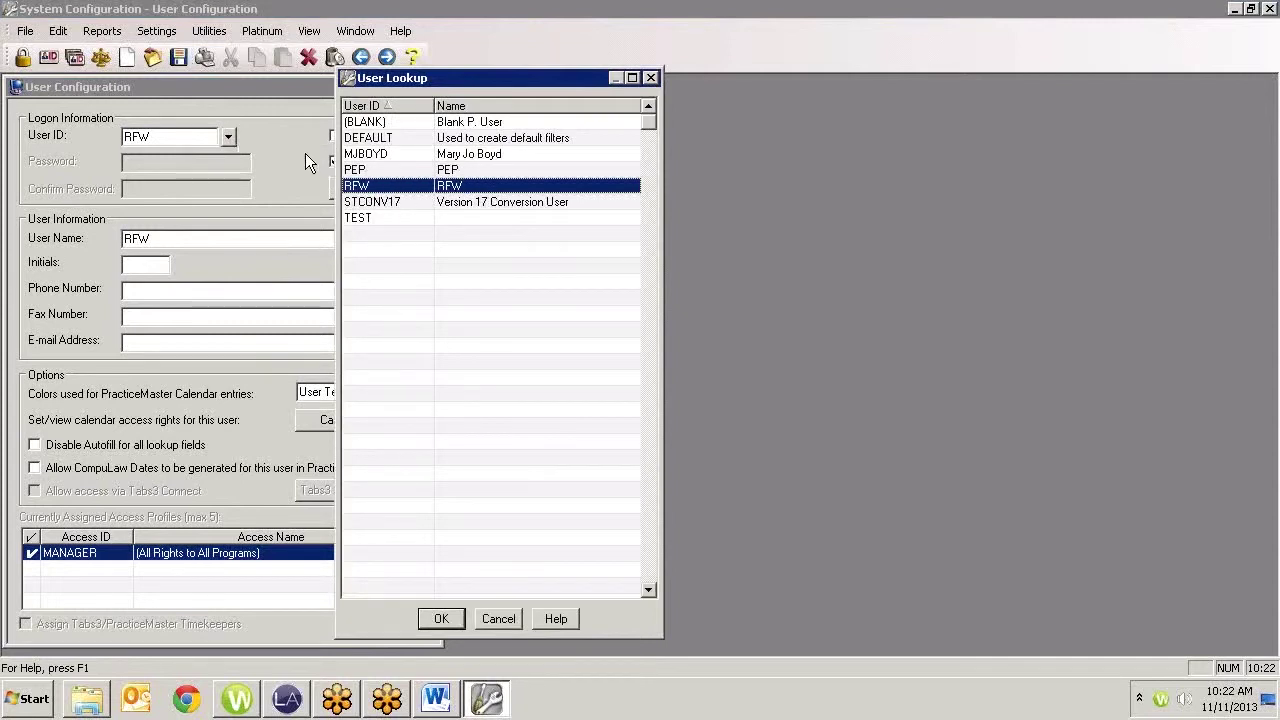
pyautogui.moveTo(446, 79); pyautogui.dragTo(558, 96)
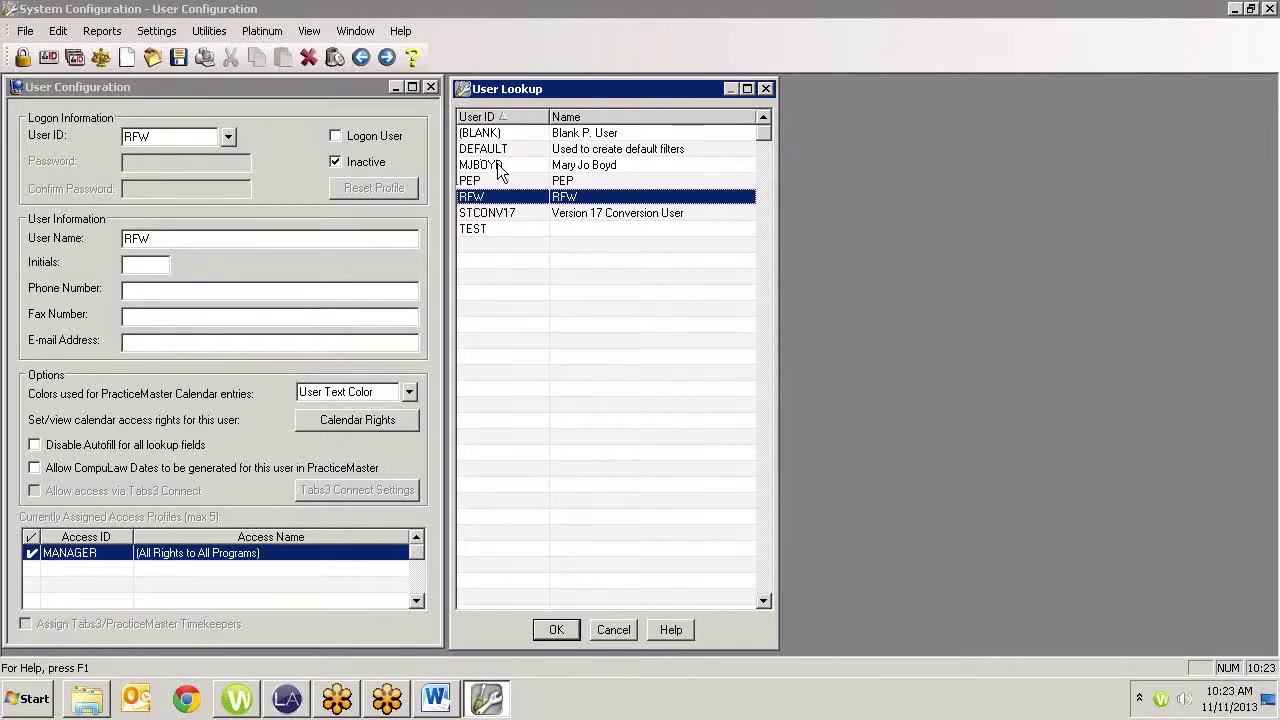
pyautogui.click(558, 629)
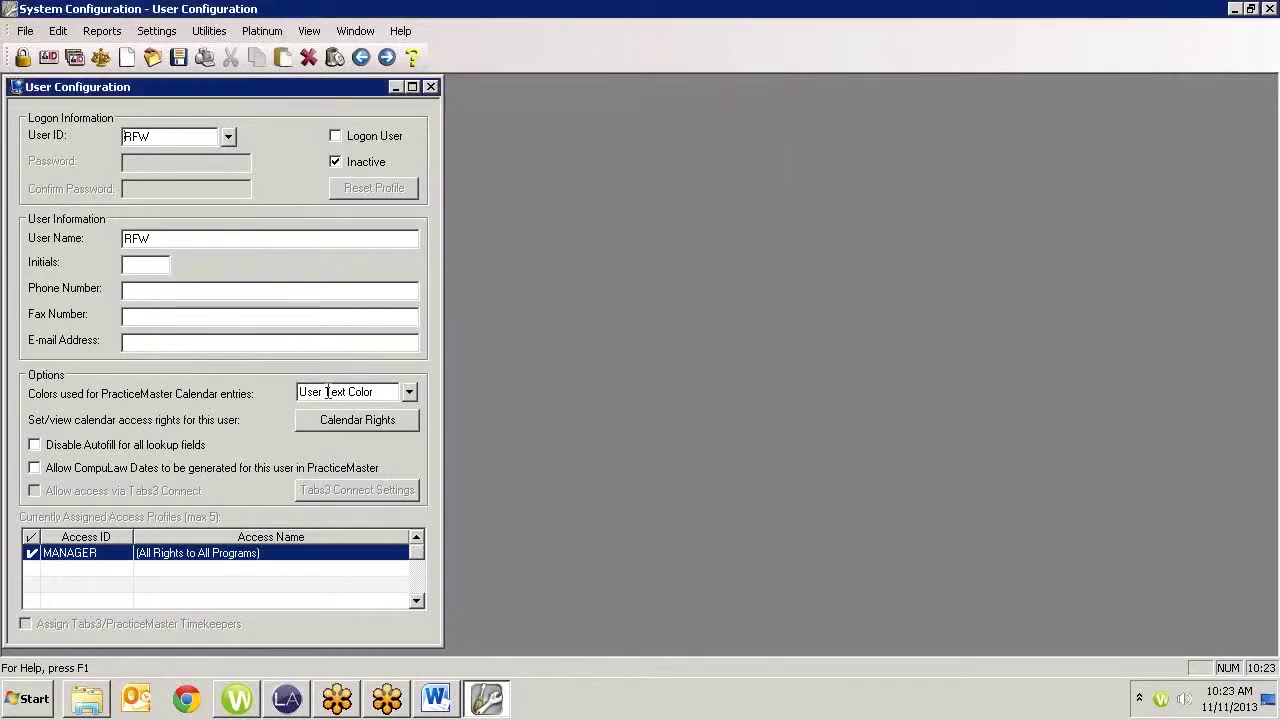
pyautogui.click(209, 31)
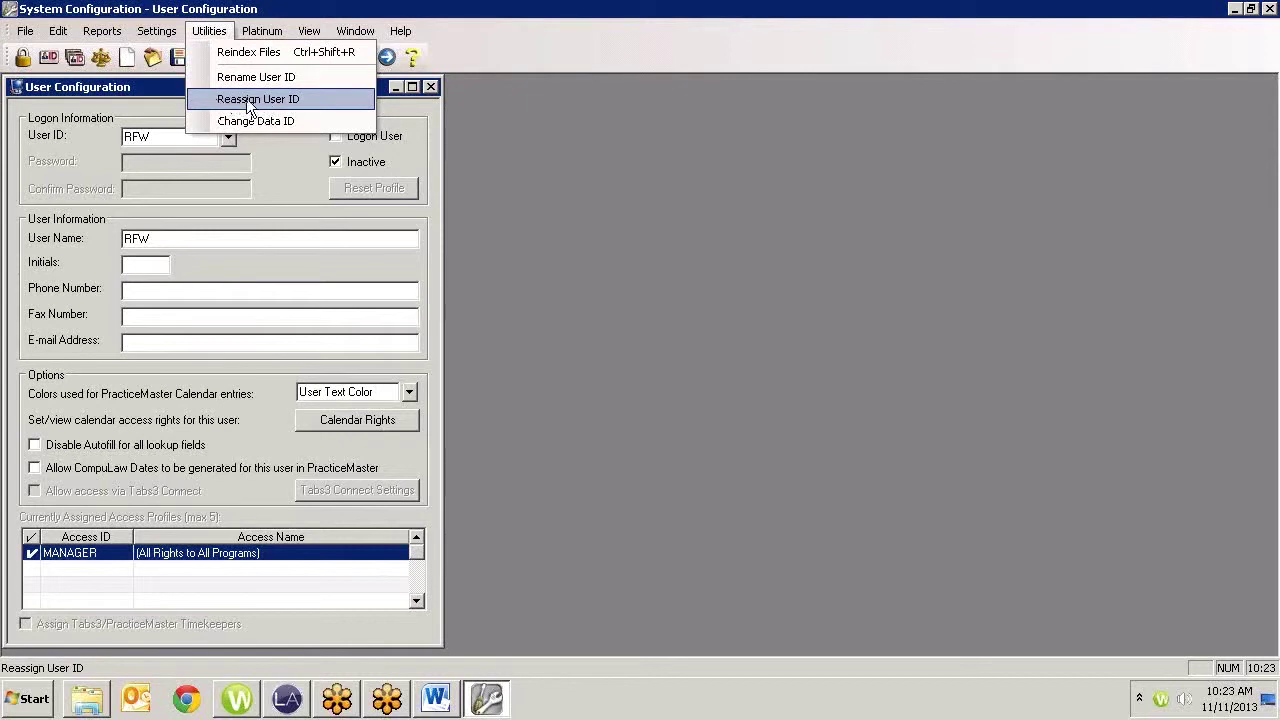
pyautogui.click(498, 118)
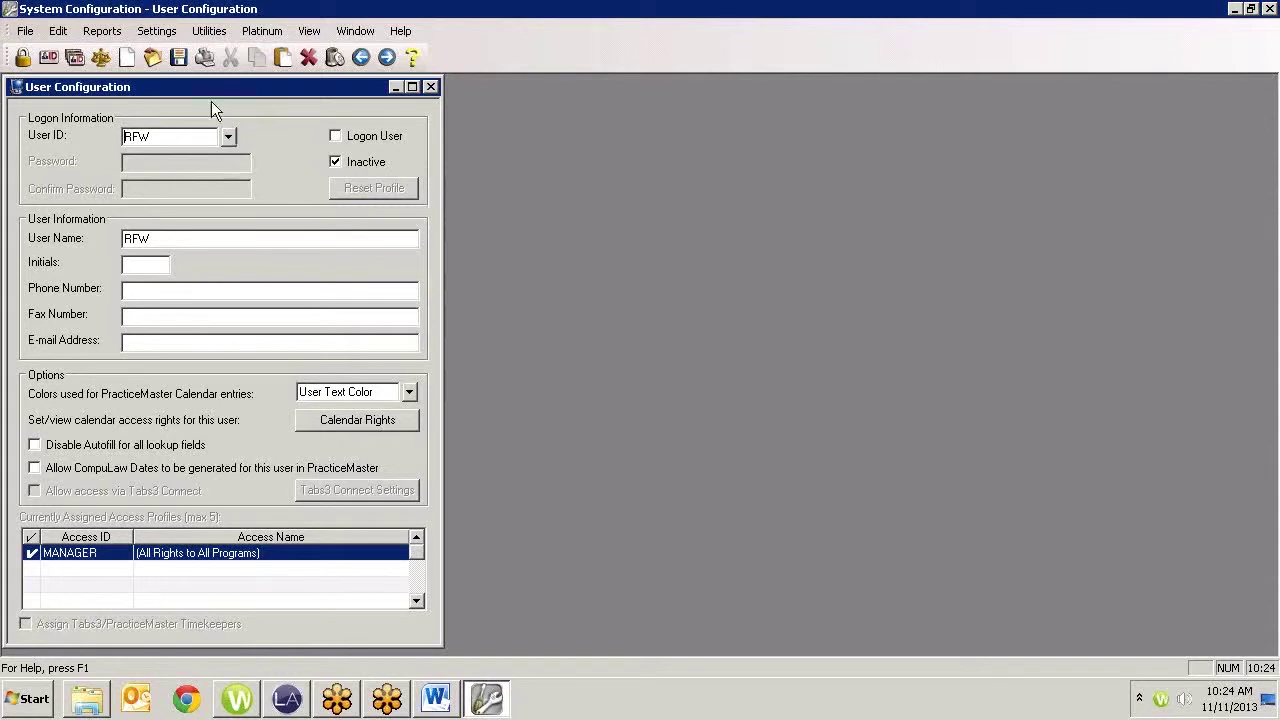
# Create a new inactive user with ID OLD, save it, and close User Configuration
pyautogui.click(129, 60)
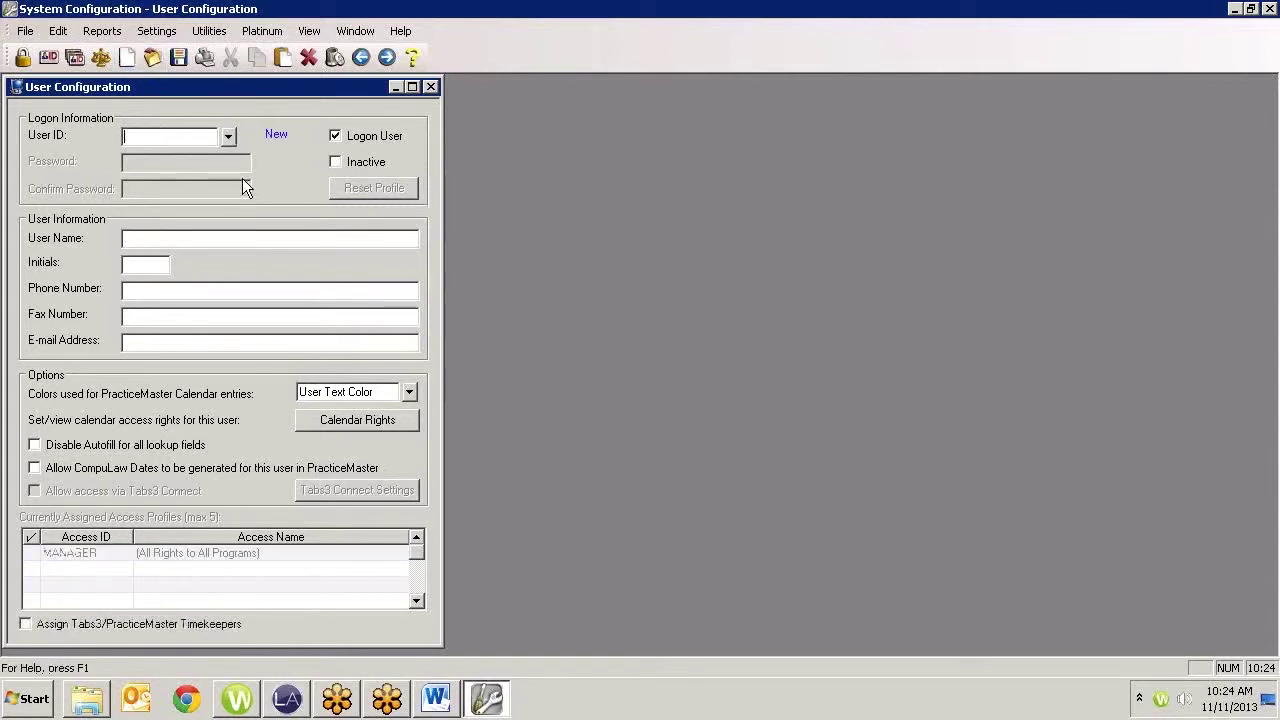
pyautogui.write('OLD')
pyautogui.press('Tab')
pyautogui.click(338, 162)
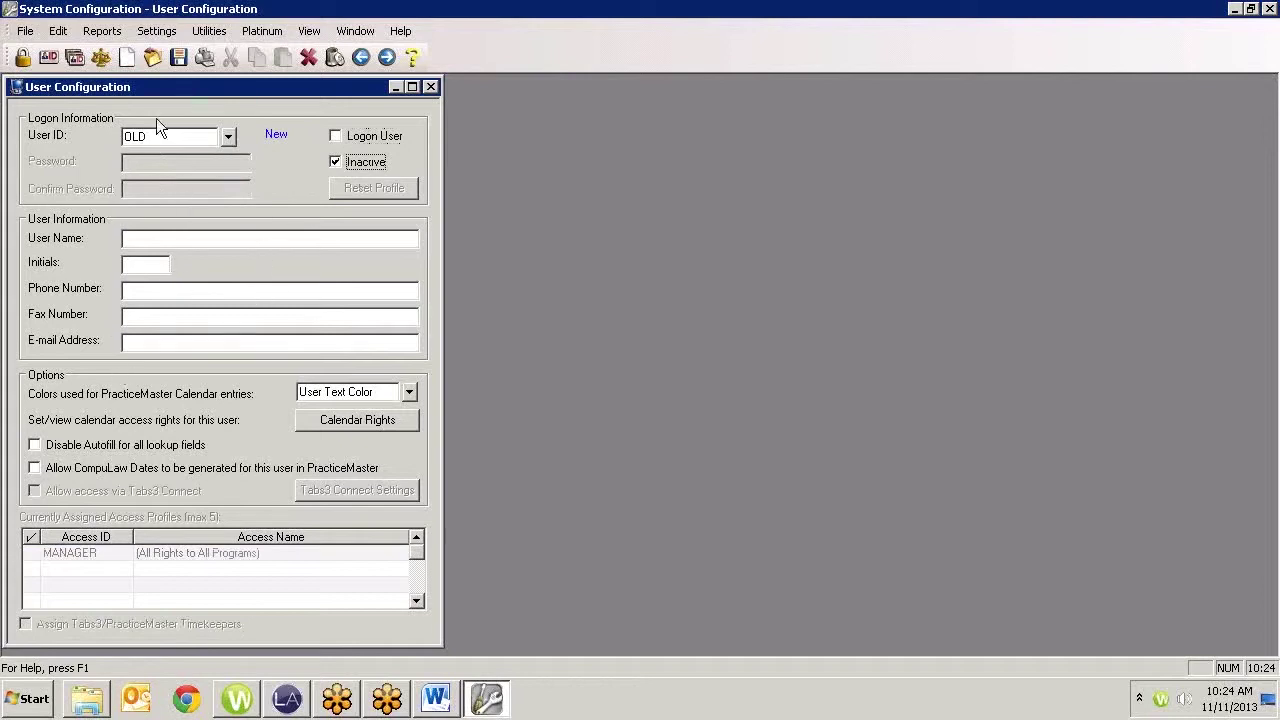
pyautogui.click(177, 61)
pyautogui.click(430, 87)
# Reassign user ID RFW to the renamed user's ID without a backup, then close the report
pyautogui.click(175, 31)
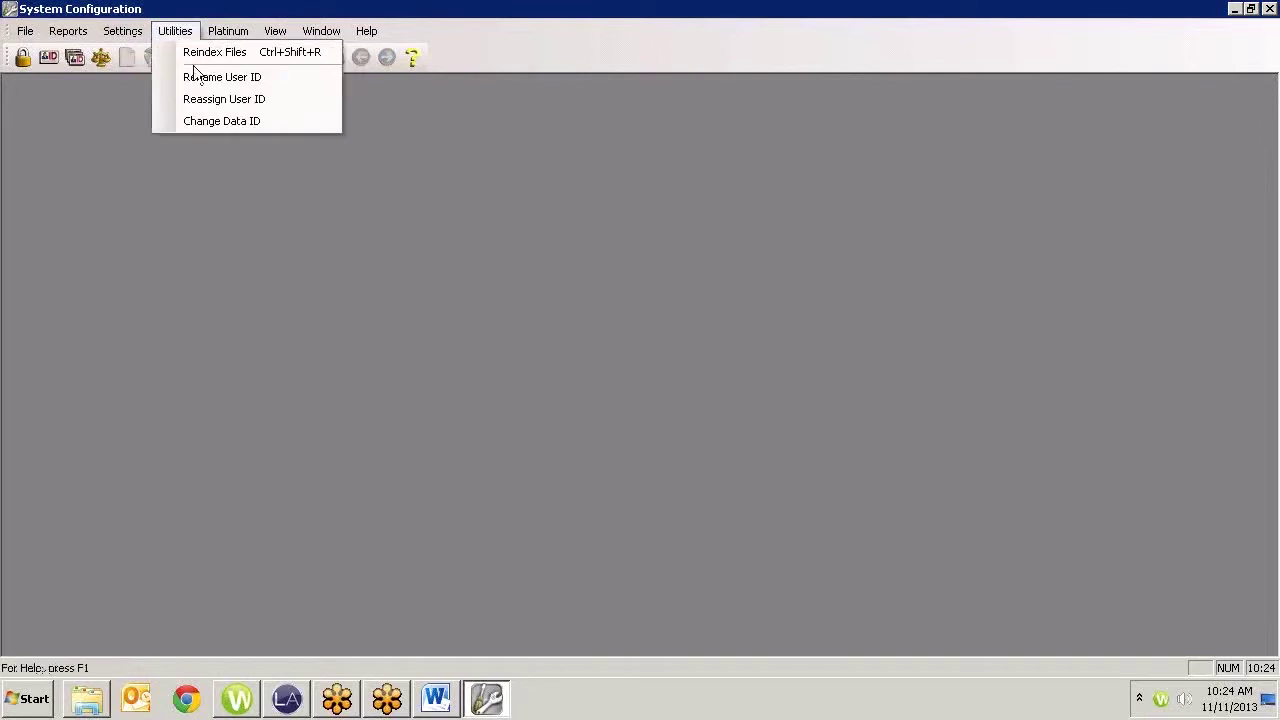
pyautogui.click(200, 99)
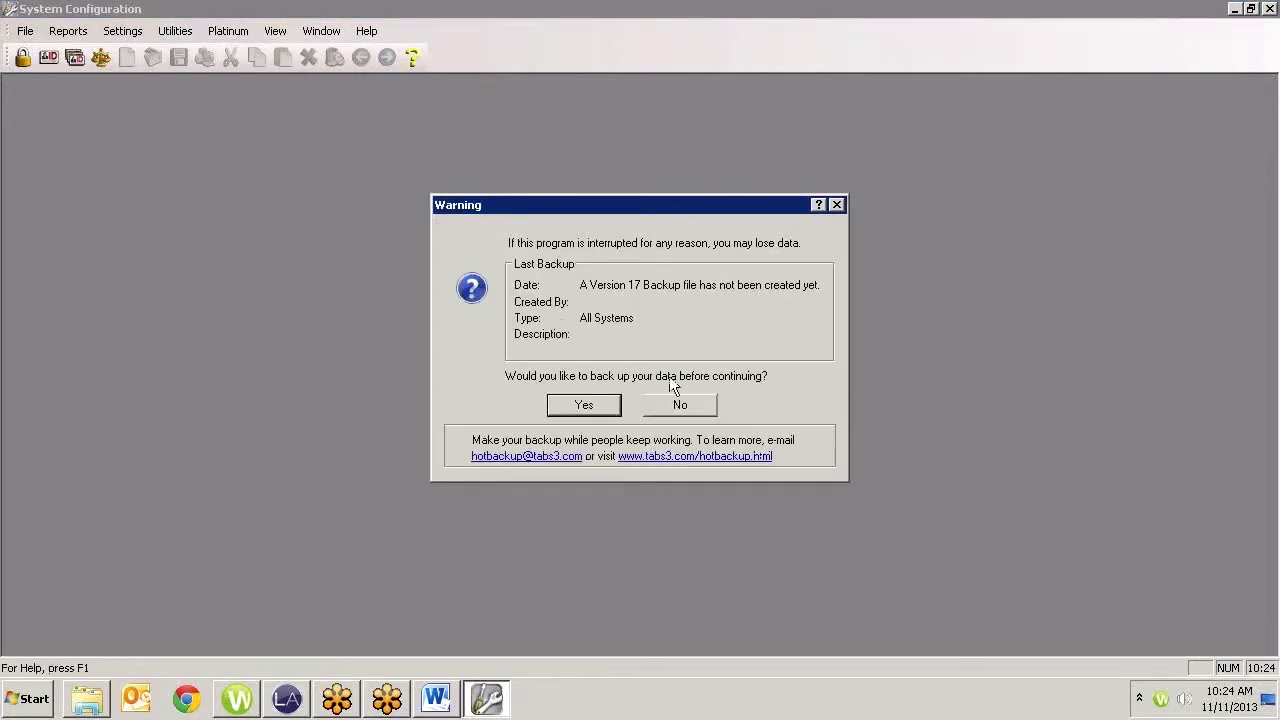
pyautogui.click(686, 405)
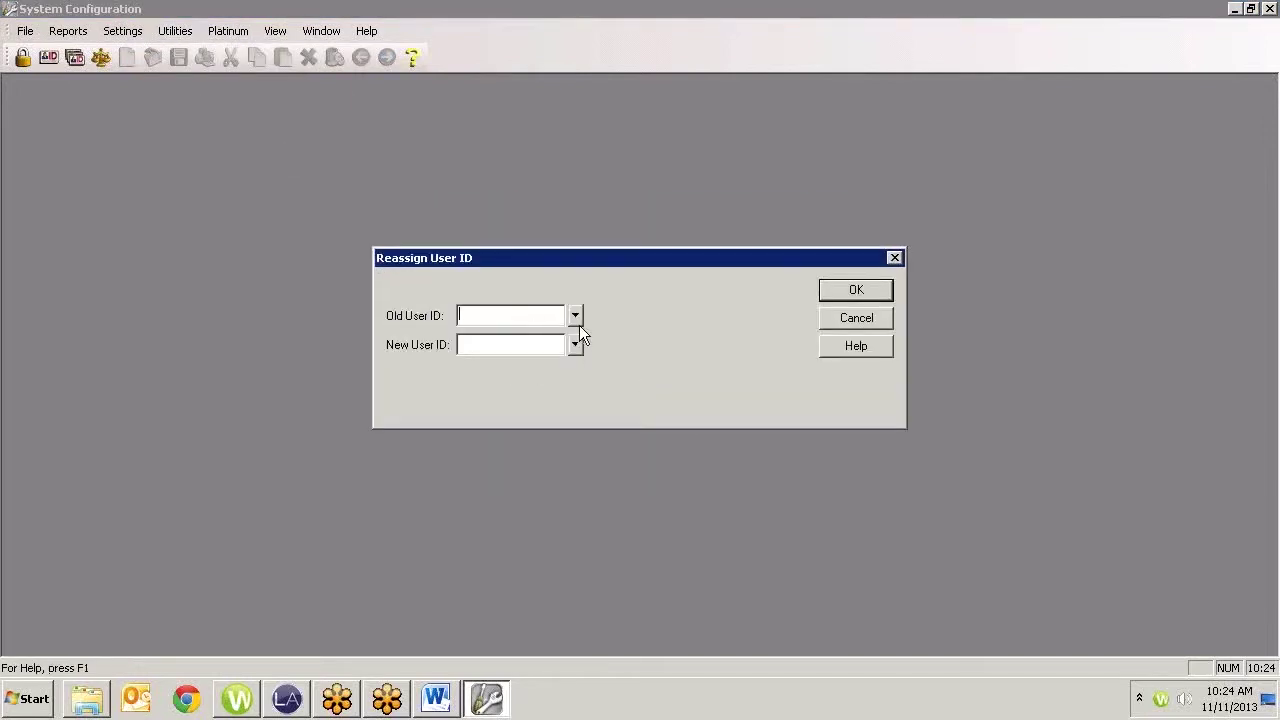
pyautogui.write('RFW')
pyautogui.press('Tab')
pyautogui.click(849, 293)
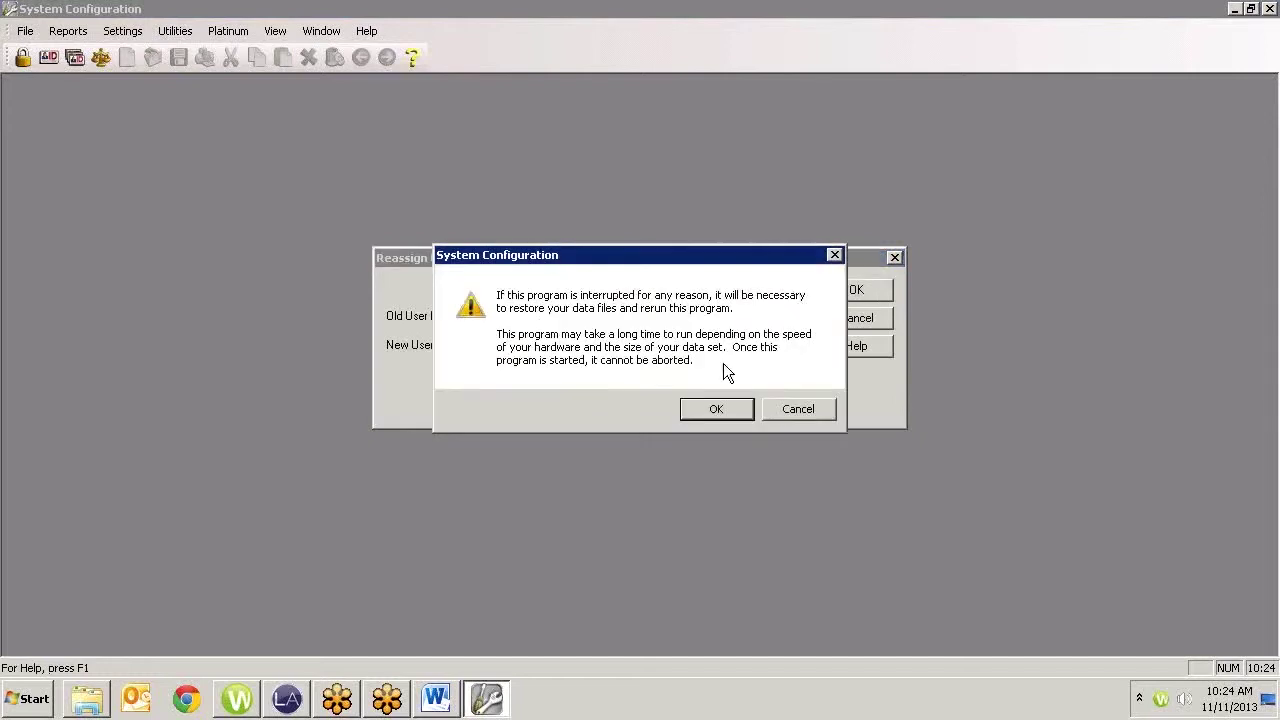
pyautogui.click(716, 409)
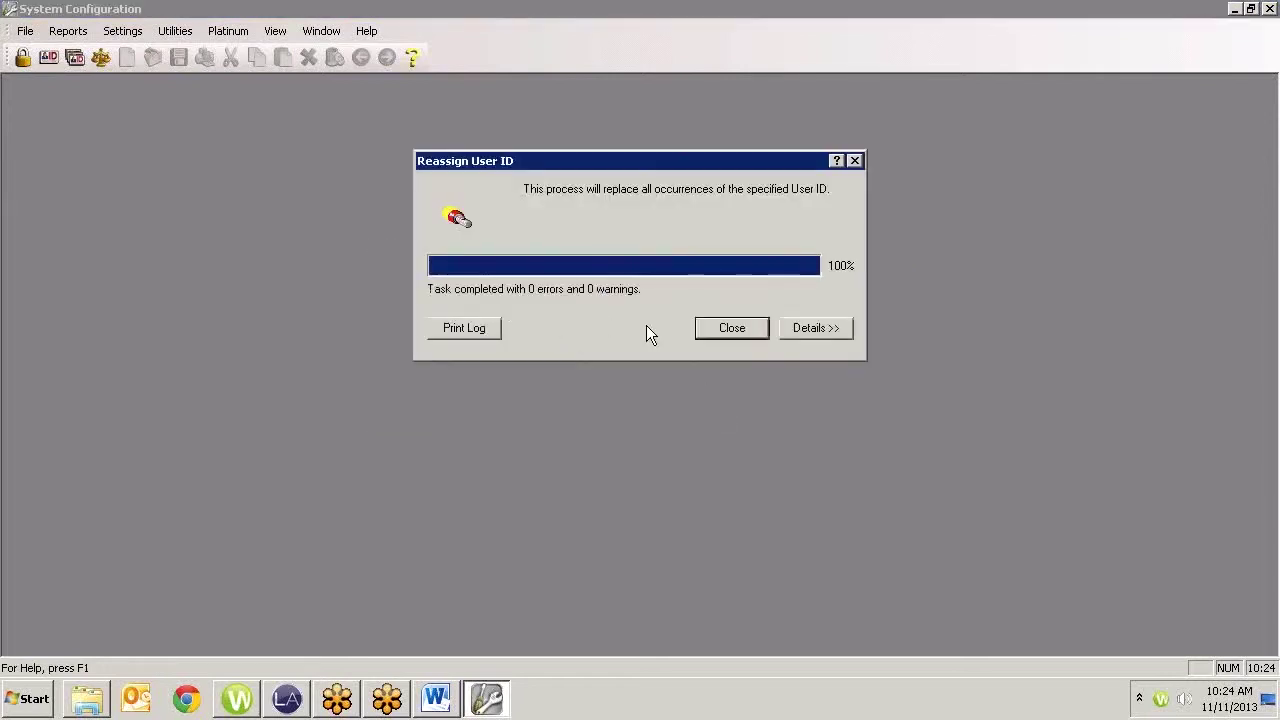
pyautogui.click(750, 336)
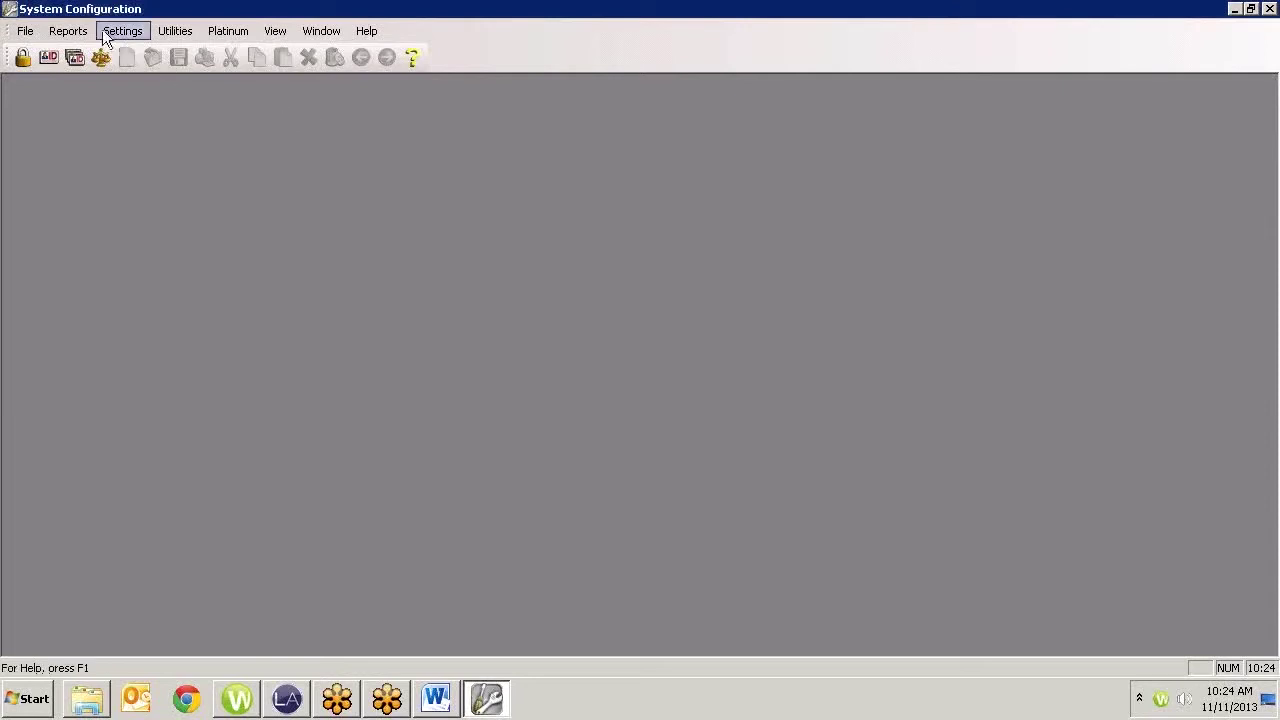
pyautogui.click(186, 38)
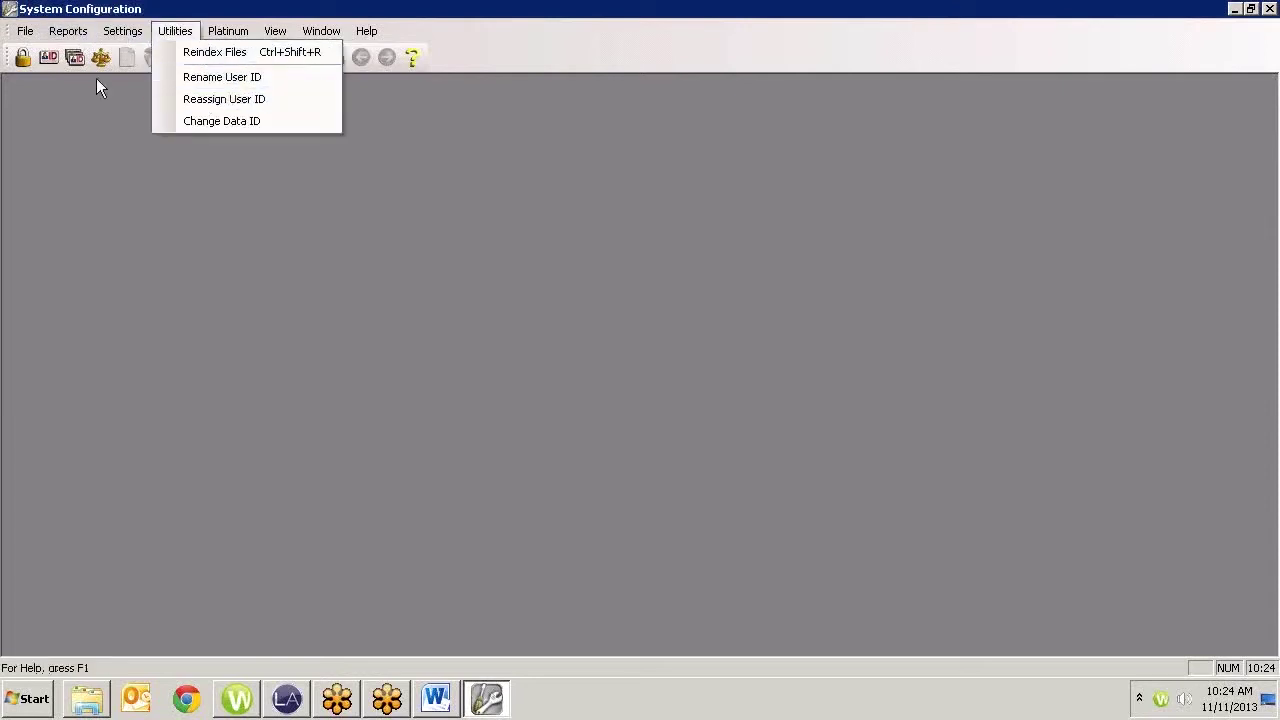
pyautogui.click(48, 57)
pyautogui.write('RFW')
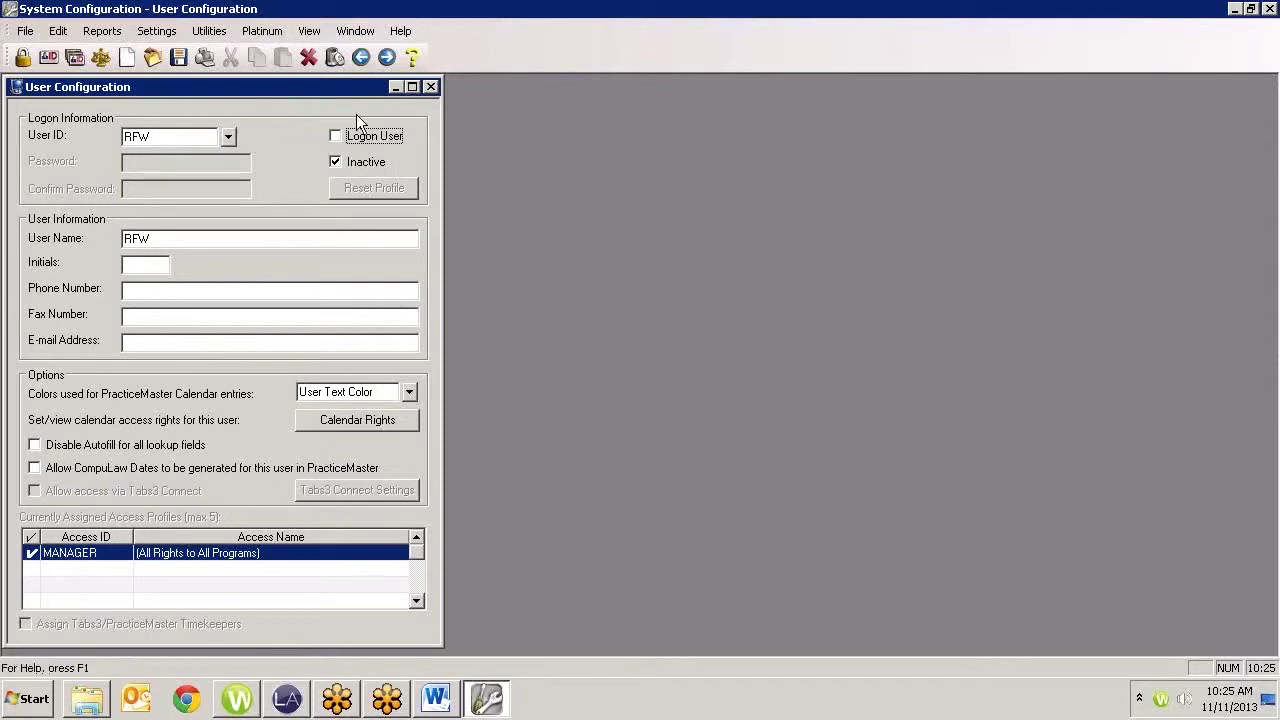
pyautogui.click(431, 87)
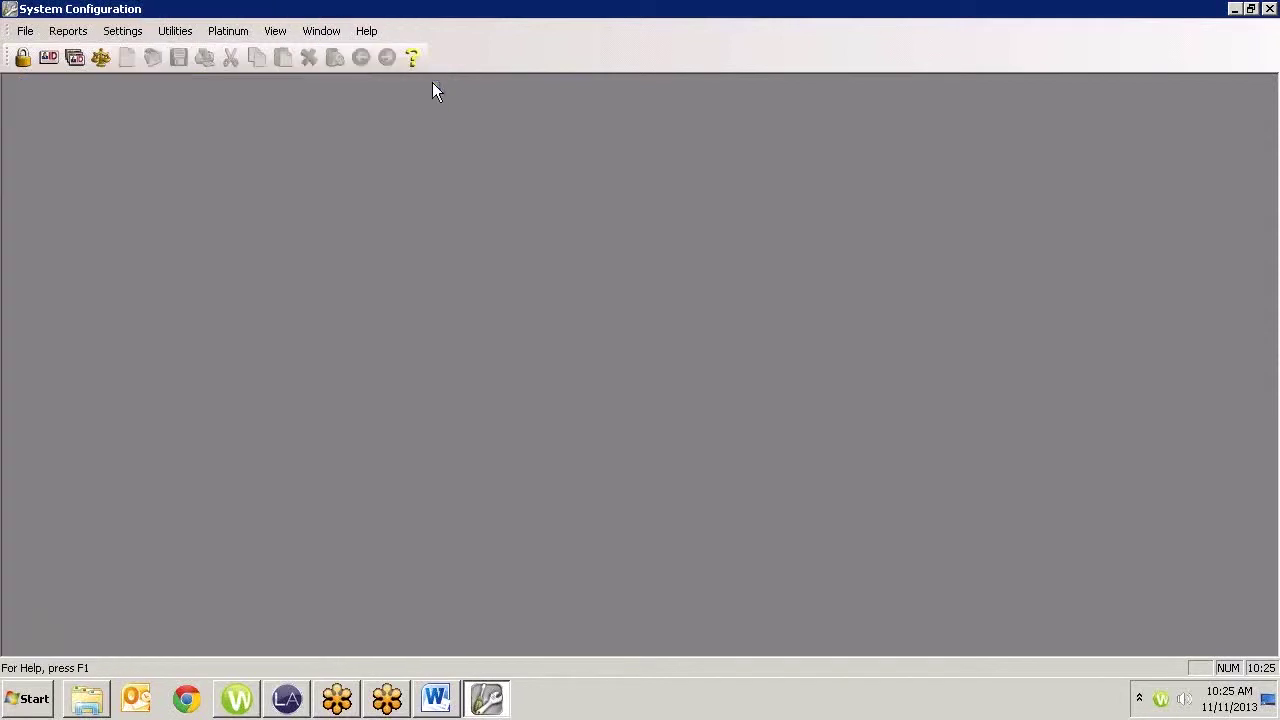
# Check the STAFF group's member users in Group Configuration, then close it
pyautogui.click(75, 59)
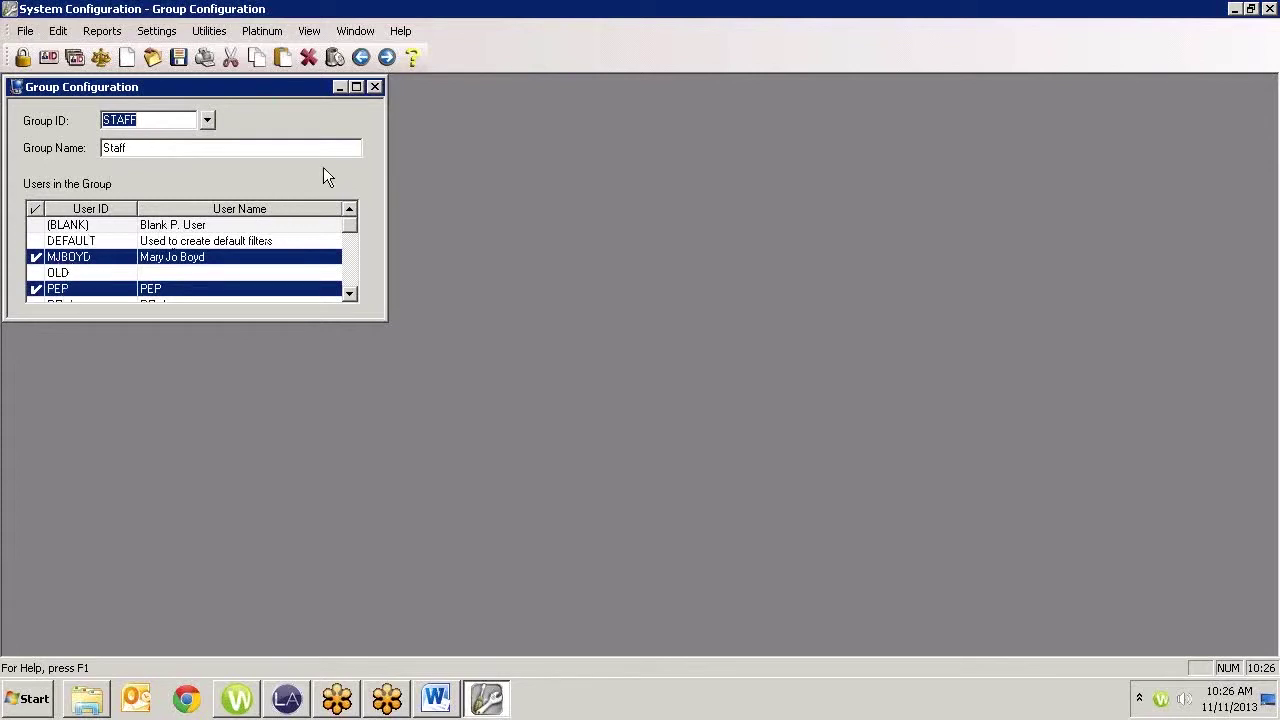
pyautogui.click(376, 87)
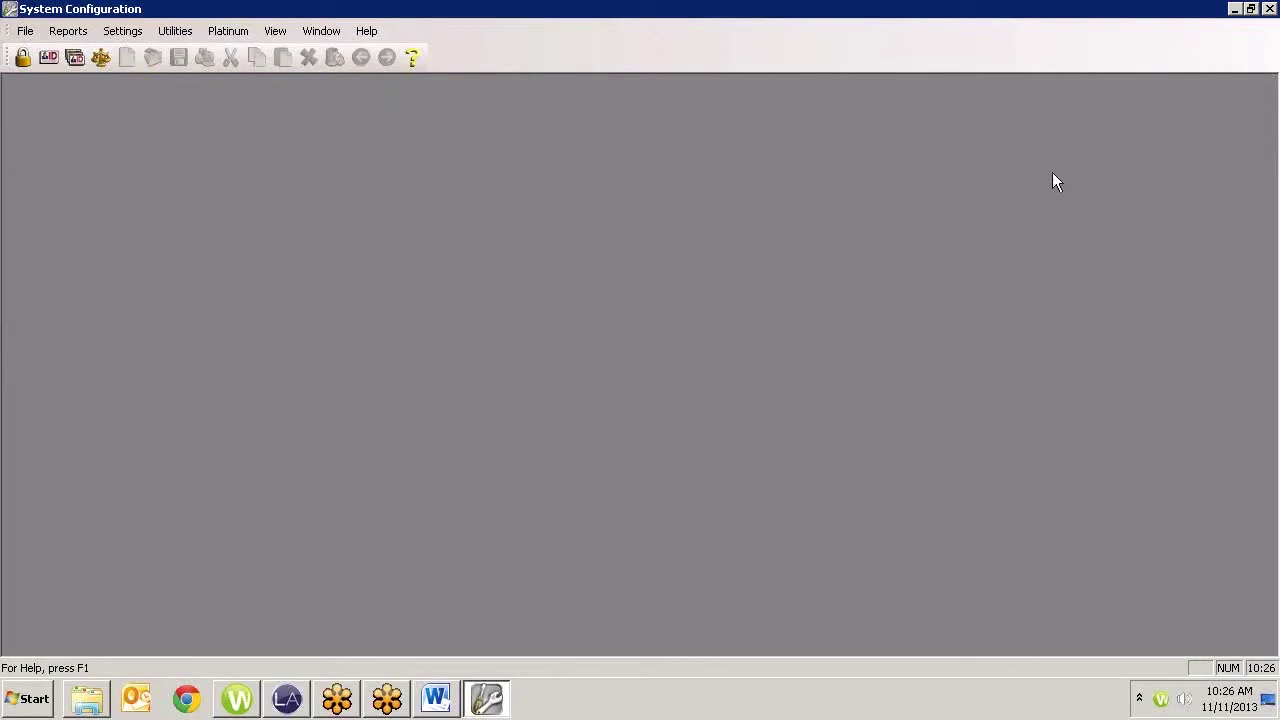
# Create a new Daily Calendar event for 11/11/2013 at 9:00 AM assigned to STAFF
pyautogui.click(1235, 9)
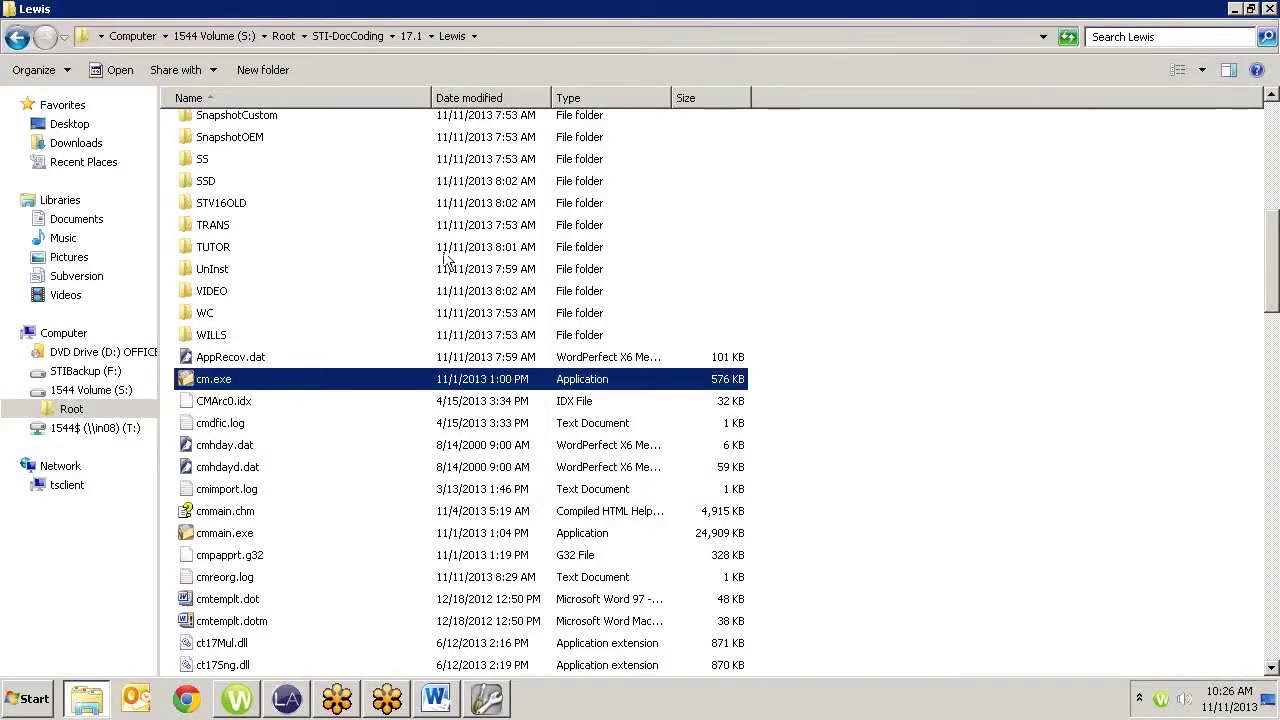
pyautogui.doubleClick(237, 377)
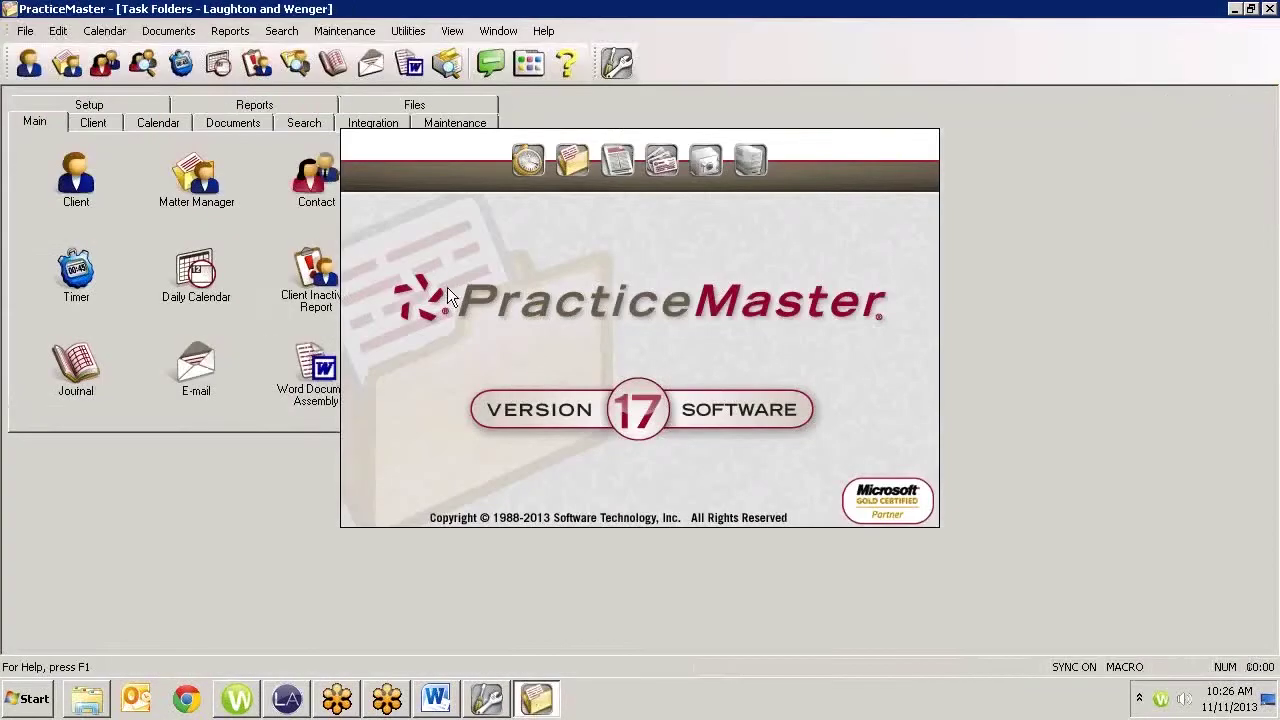
pyautogui.click(204, 278)
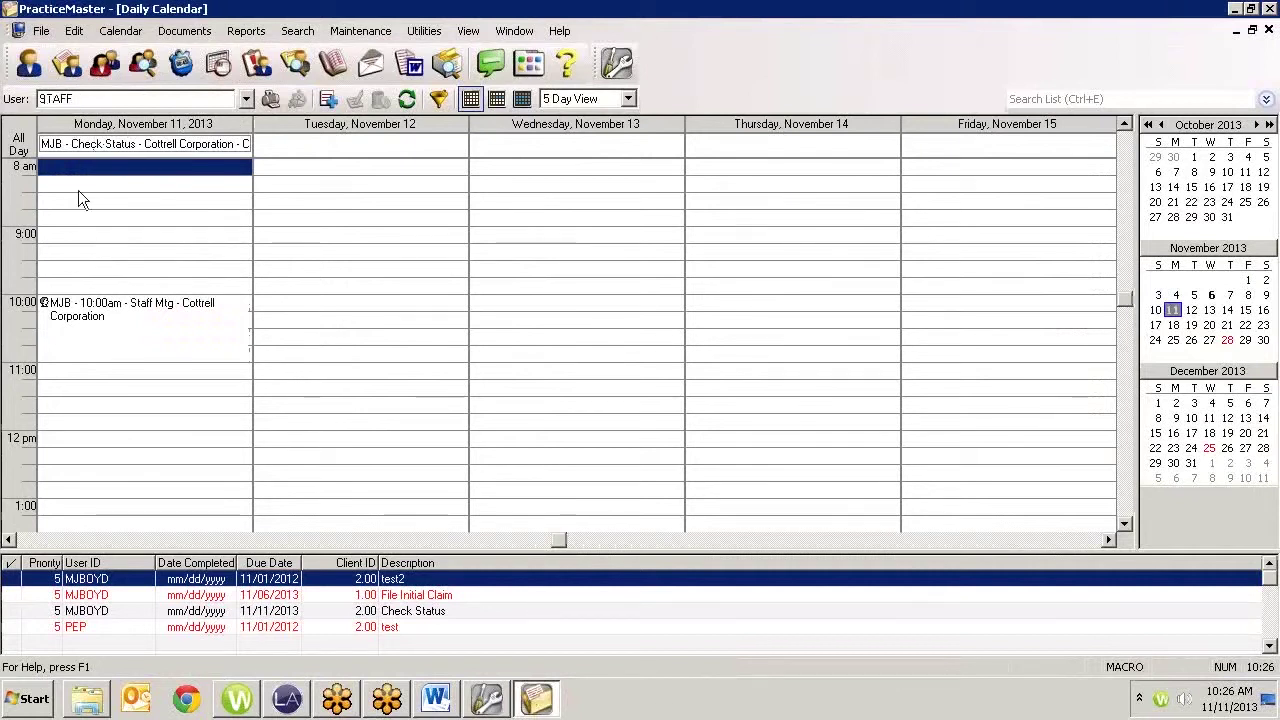
pyautogui.doubleClick(78, 236)
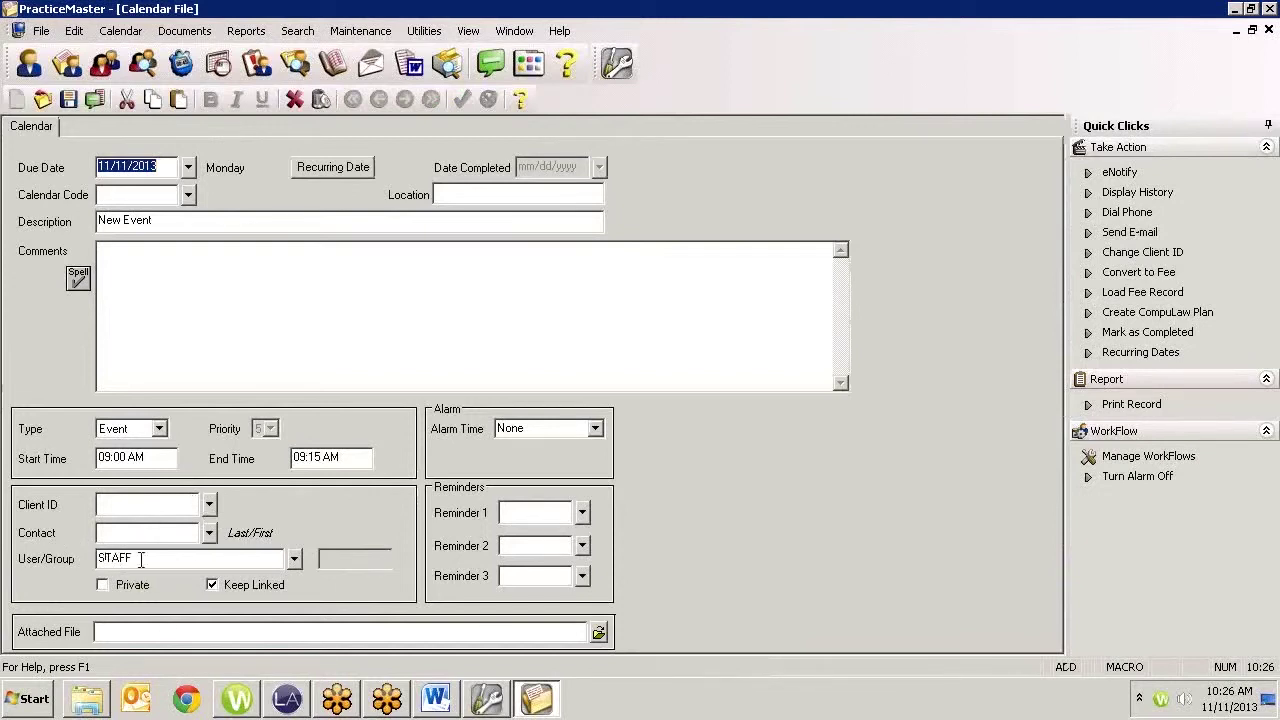
pyautogui.click(292, 559)
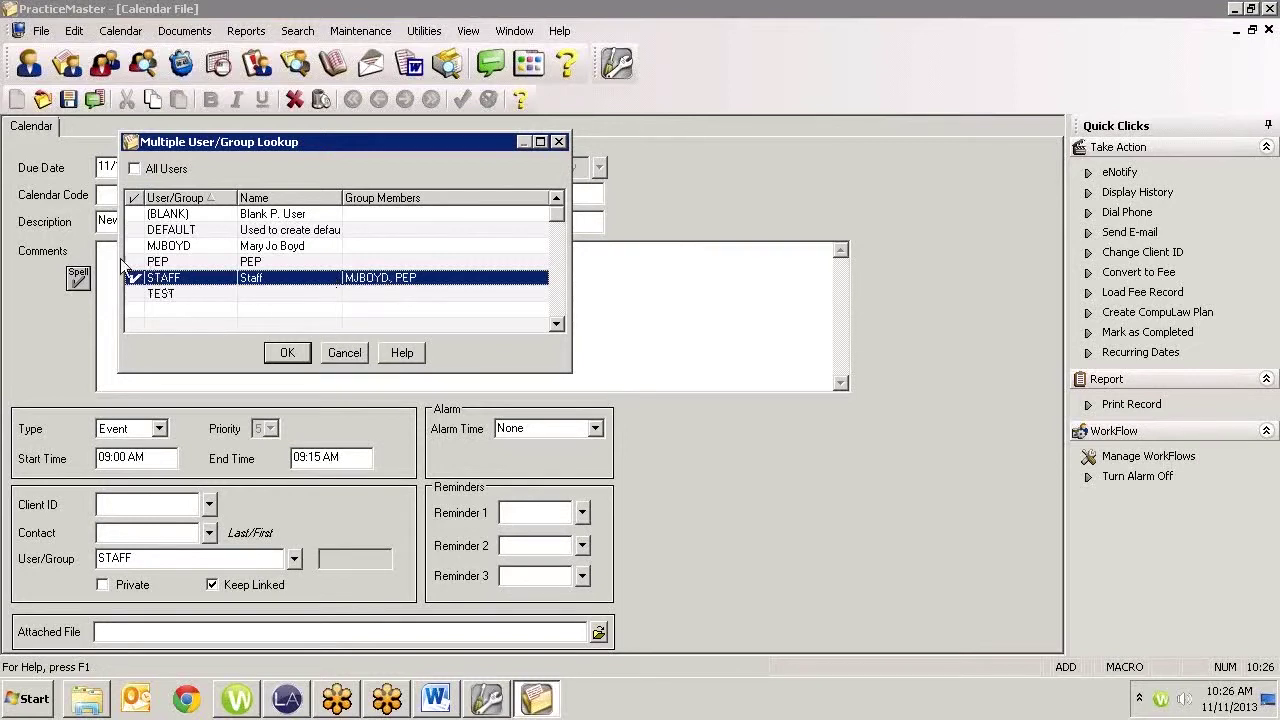
# Abandon the new STAFF calendar event without a Client ID and go back to System Configuration
pyautogui.click(344, 352)
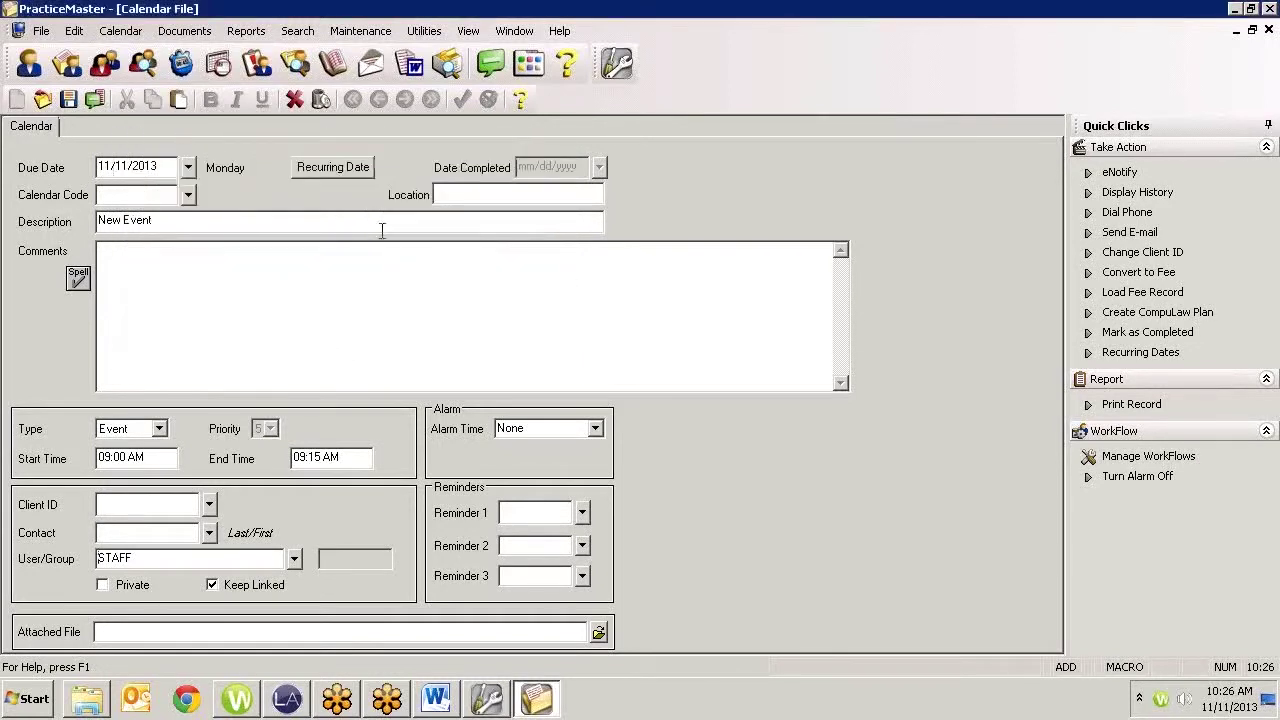
pyautogui.click(1268, 30)
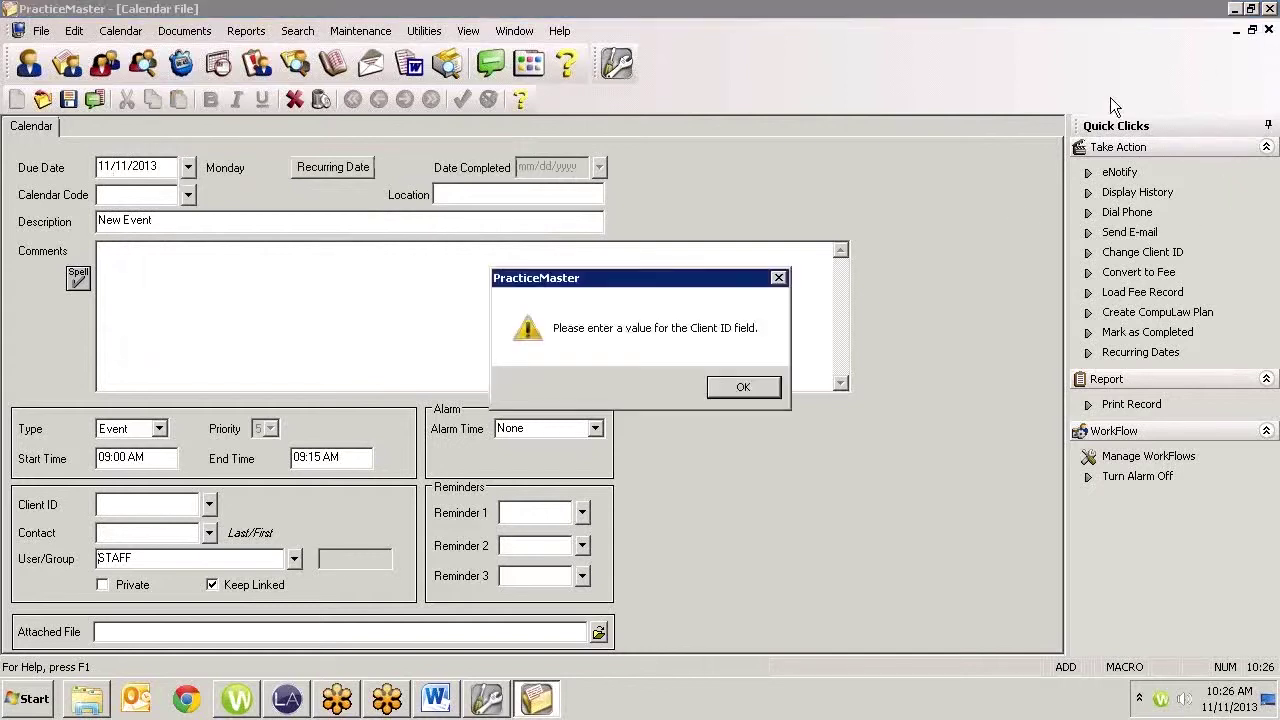
pyautogui.click(740, 388)
pyautogui.click(294, 98)
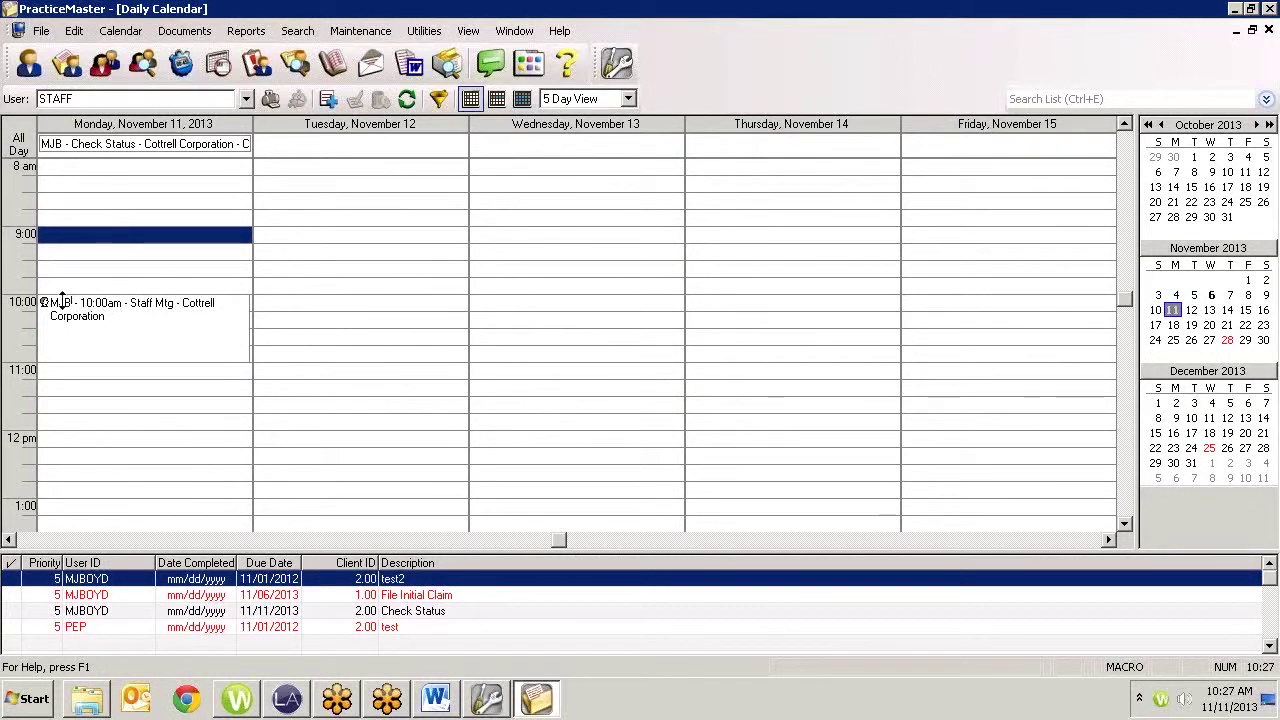
pyautogui.click(487, 698)
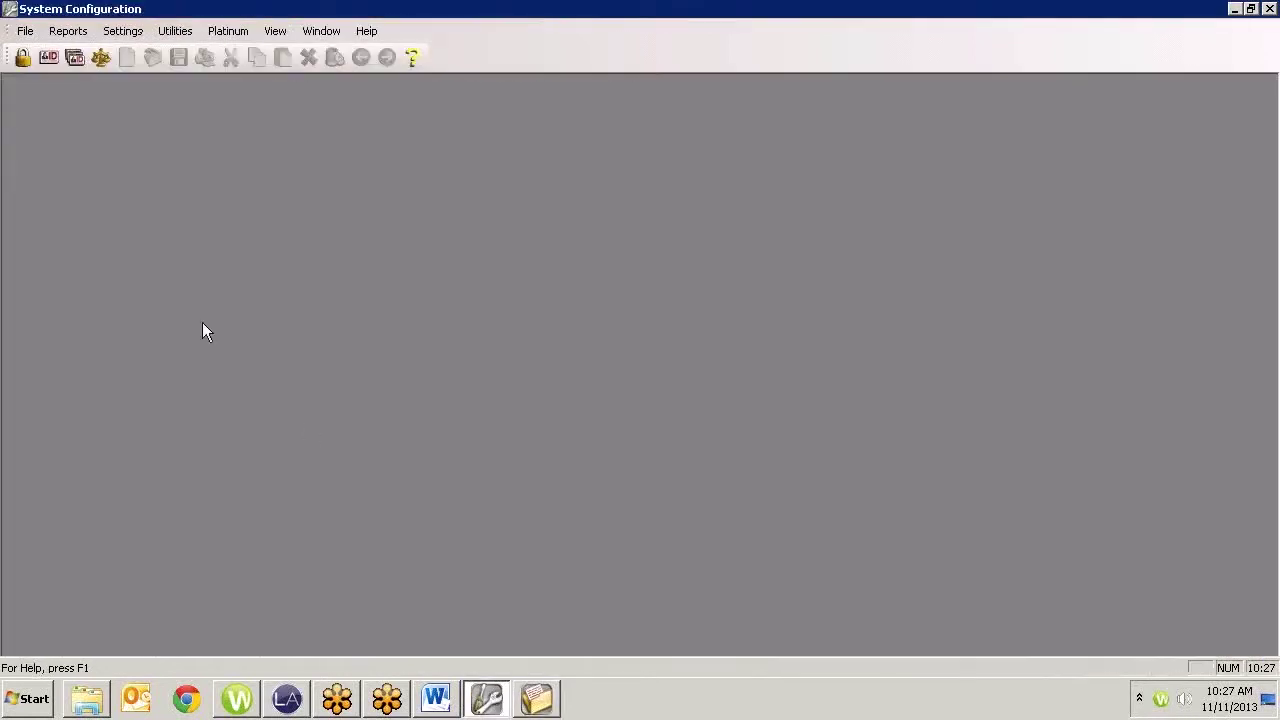
# In Group Configuration, check RFW in the STAFF group's Users in the Group list
pyautogui.click(74, 58)
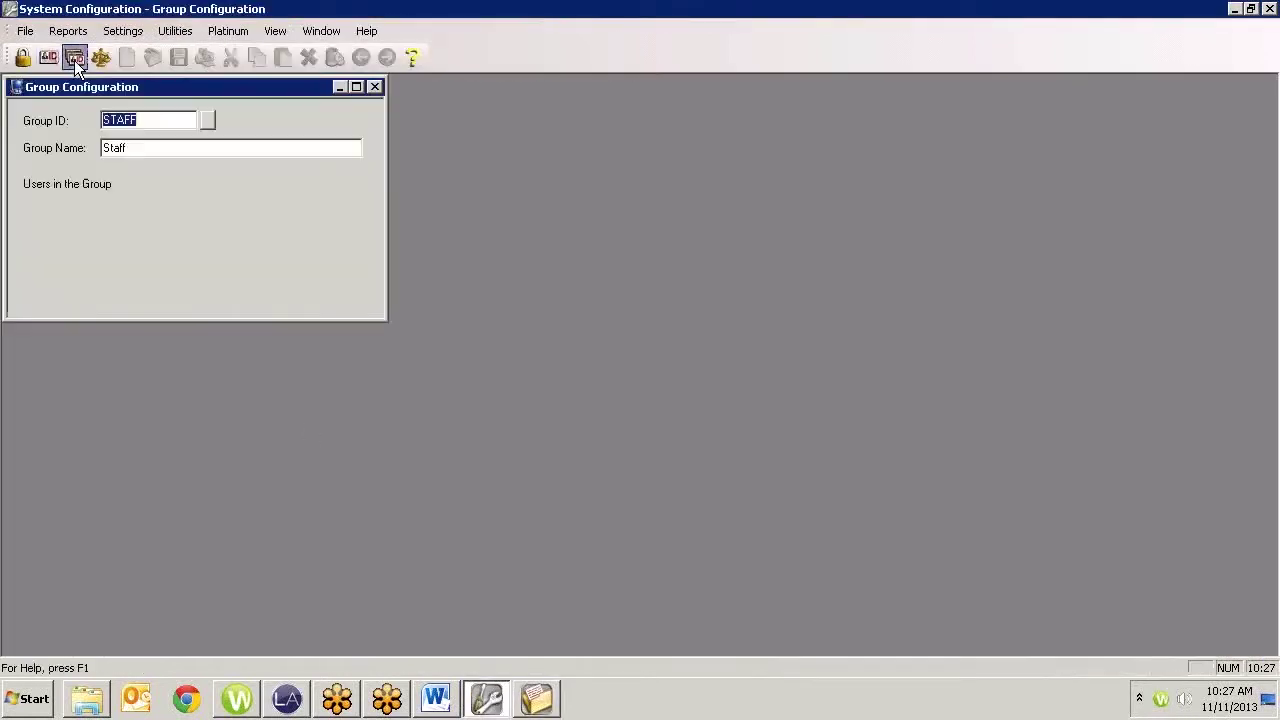
pyautogui.click(349, 293)
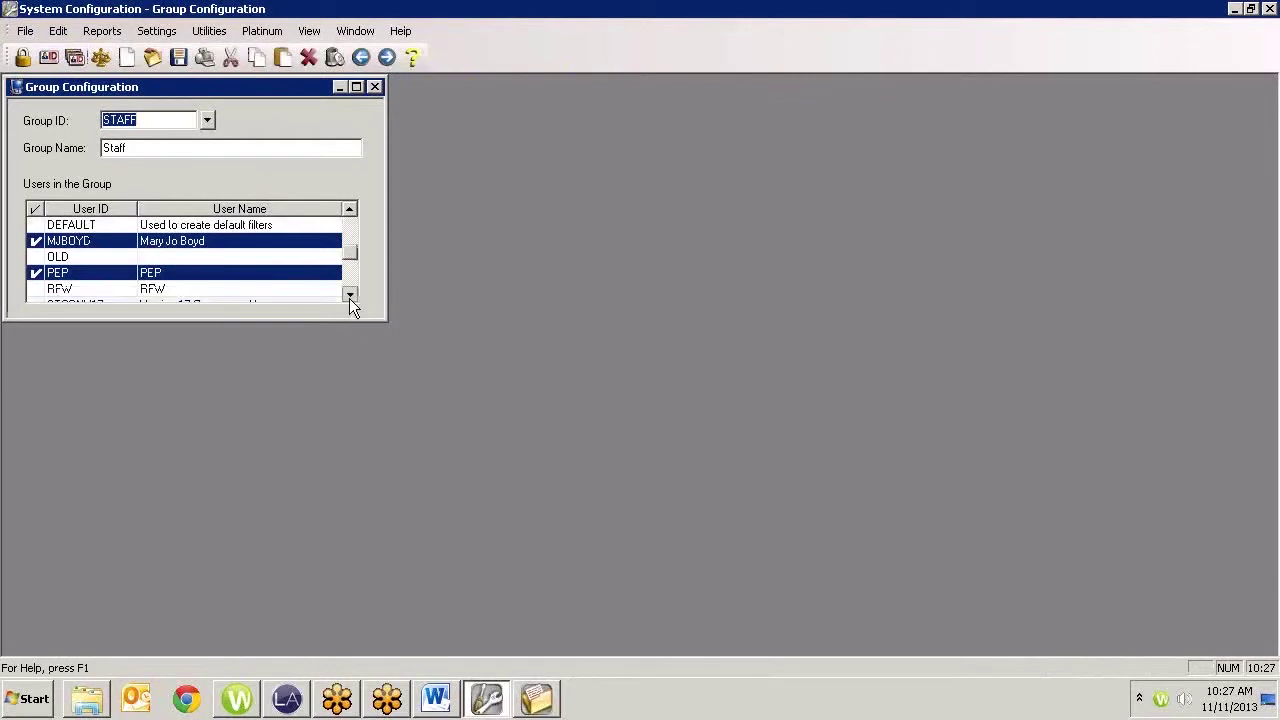
pyautogui.click(349, 293)
pyautogui.click(36, 273)
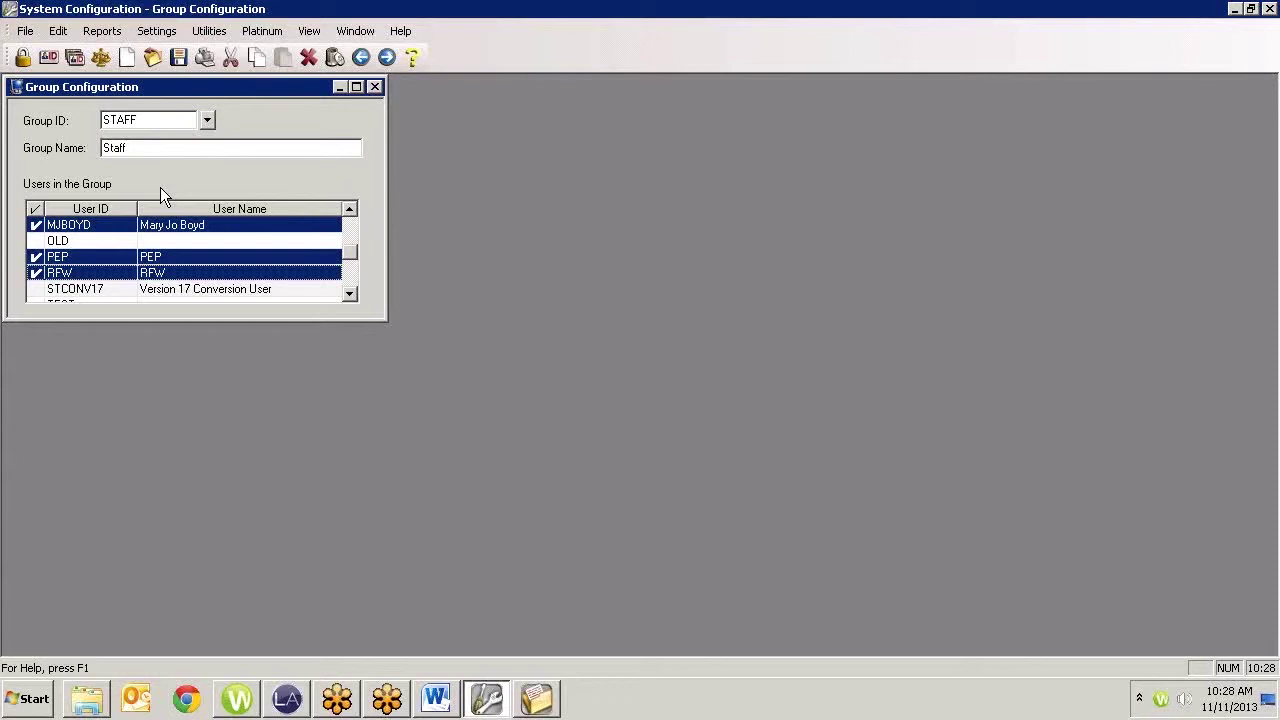
# Uncheck RFW from the STAFF group and close System Configuration
pyautogui.click(40, 273)
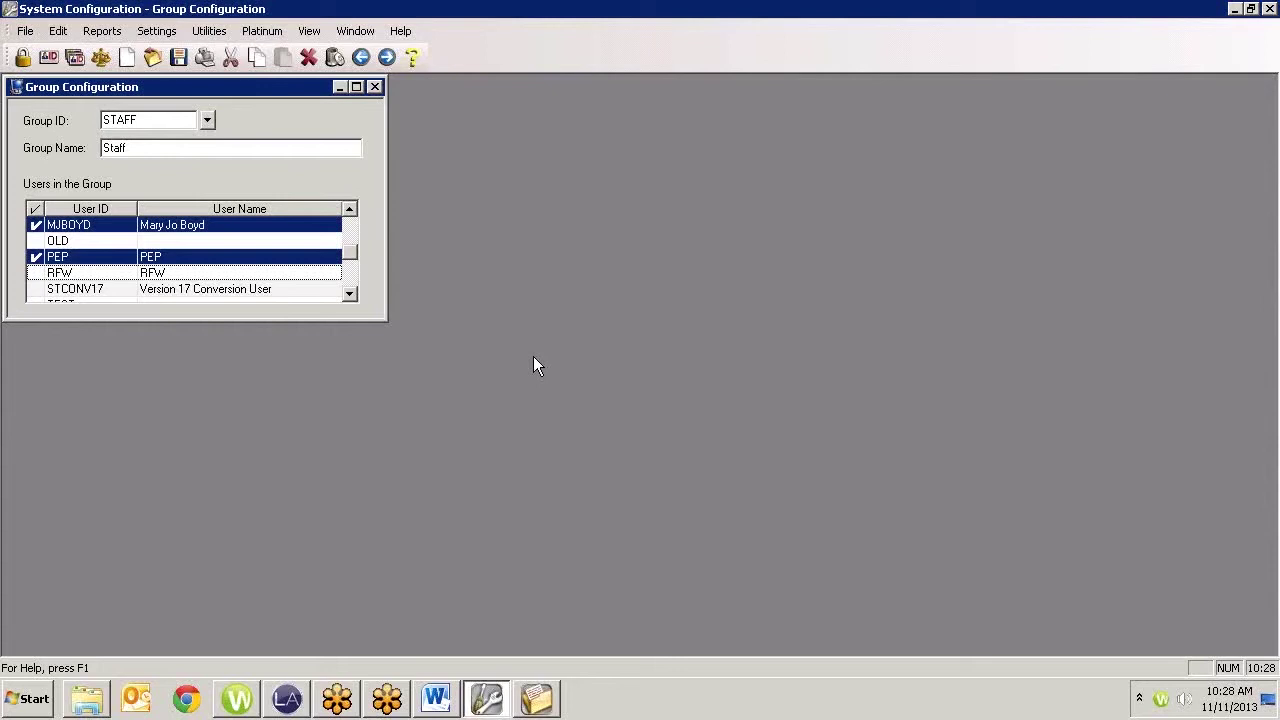
pyautogui.click(1271, 8)
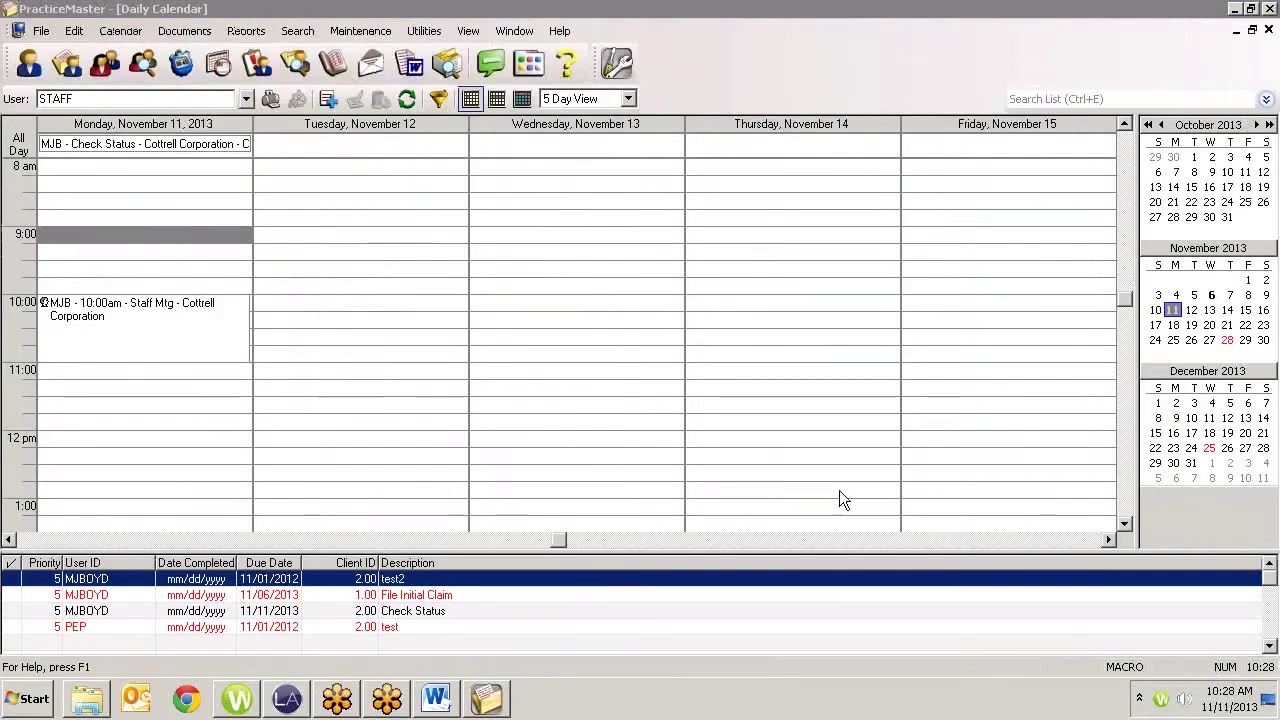